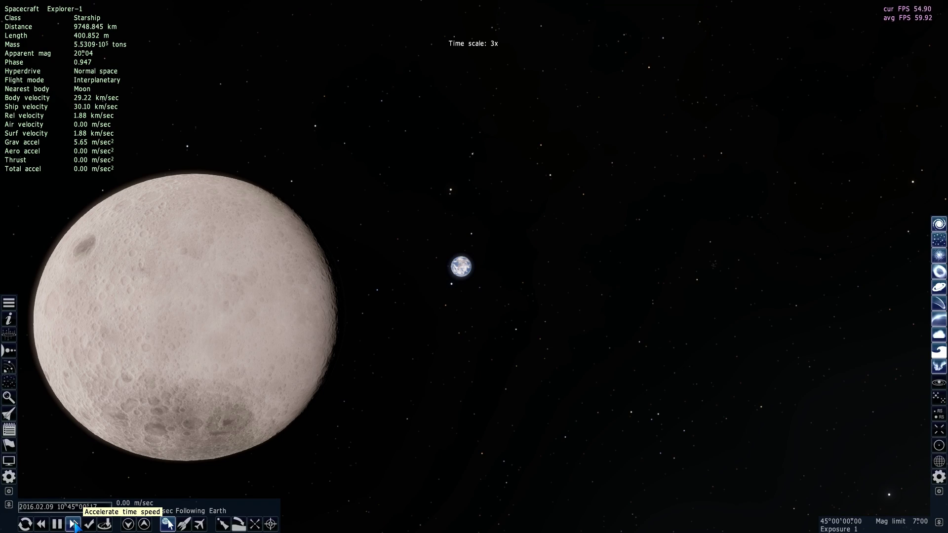
Accelerate the time scale four times, up to 300x, so the Moon swings to Earth's right
left_click(74, 525)
left_click(74, 525)
left_click(74, 525)
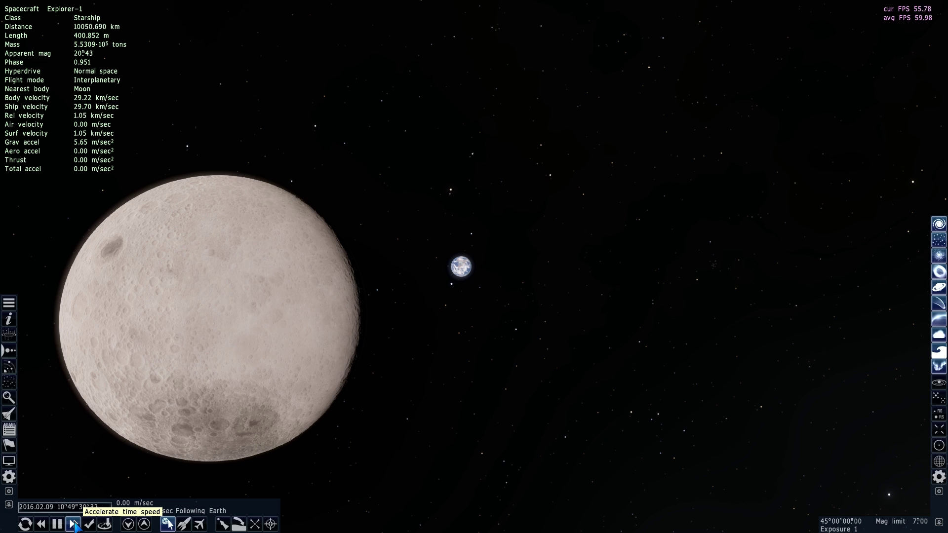
left_click(74, 525)
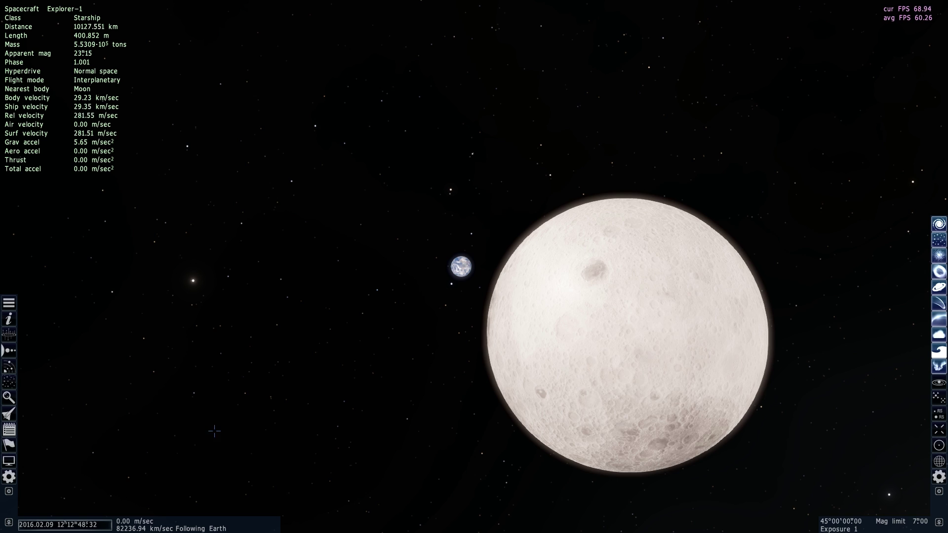
mouse_move(54, 527)
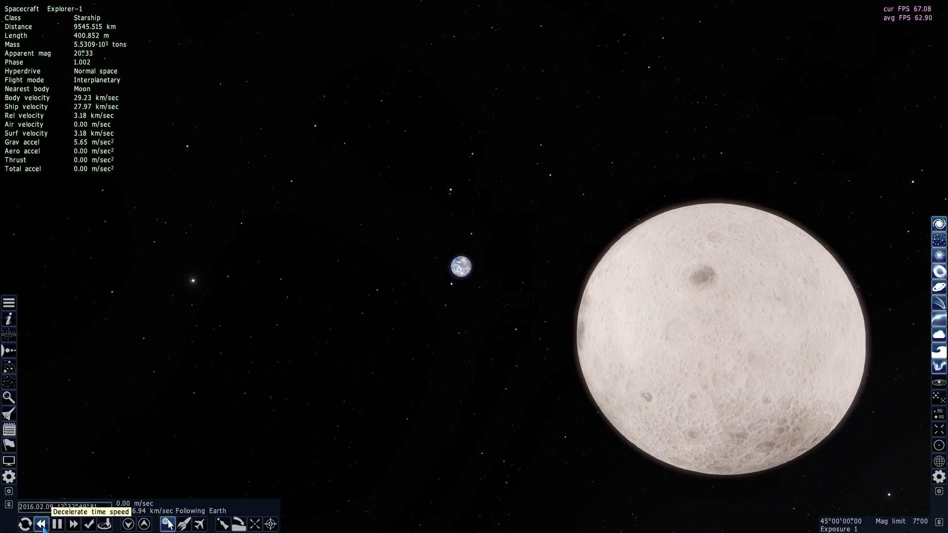
Slow time to 10x, orbit the view around Earth, and select a background star
left_click(41, 525)
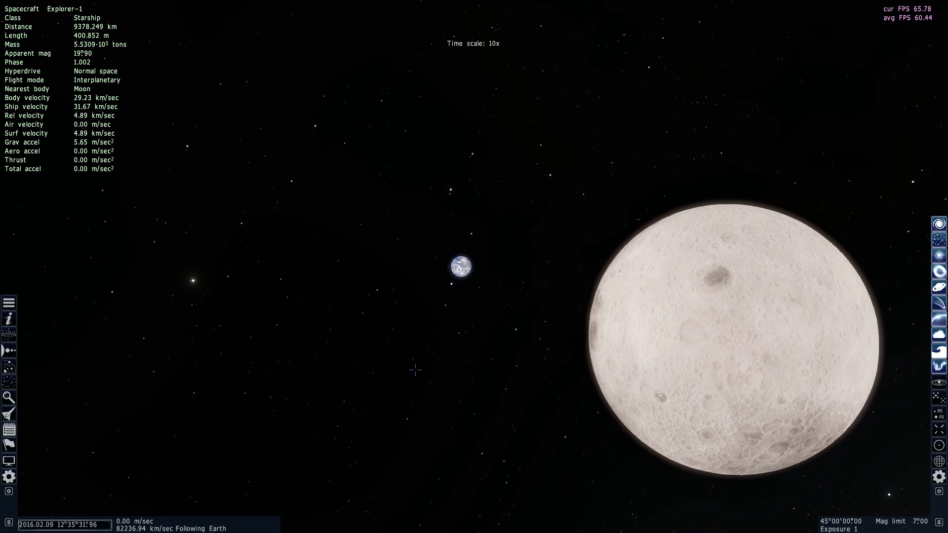
right_click_drag(566, 351, 429, 351)
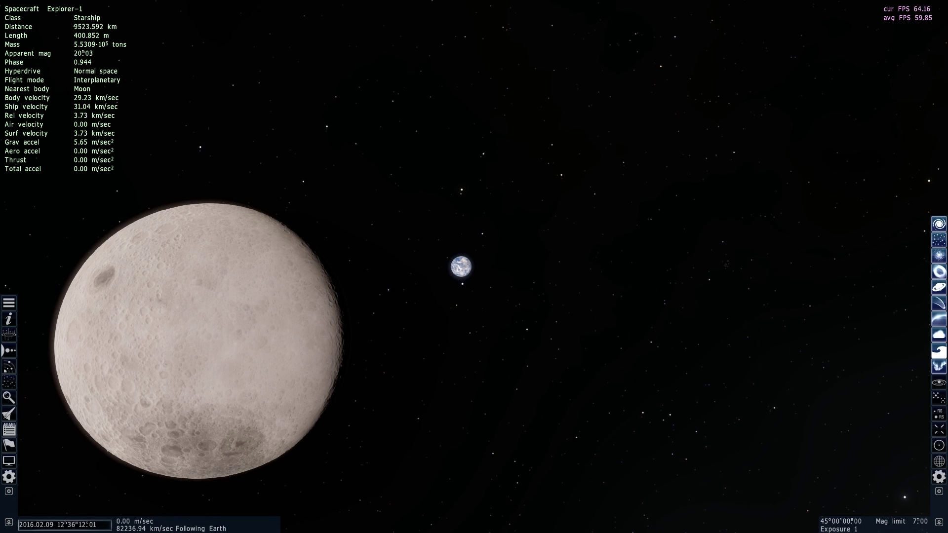
left_click(41, 524)
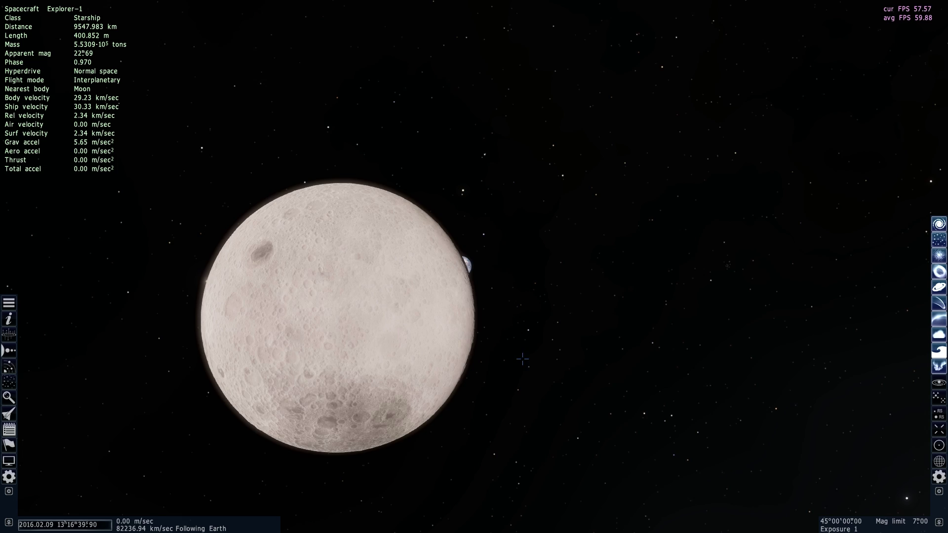
right_click_drag(522, 359, 523, 358)
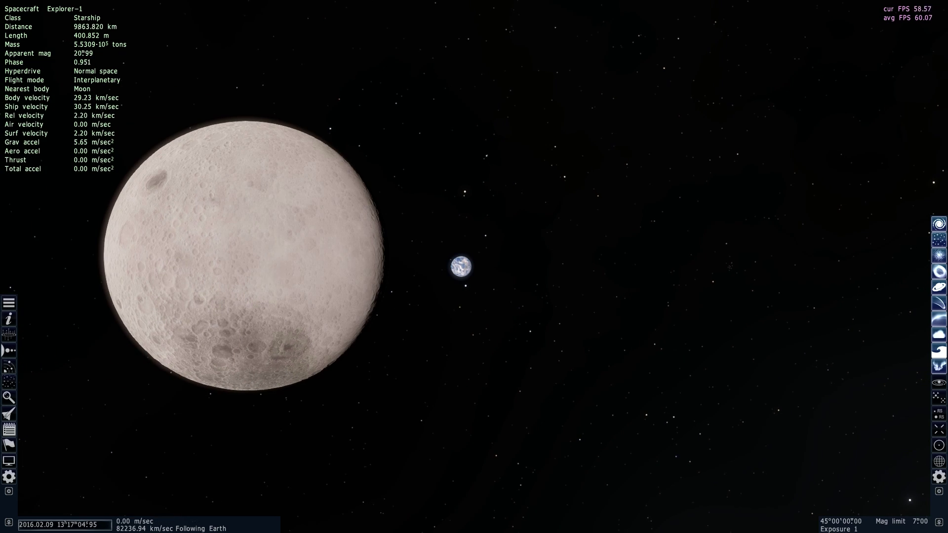
left_click(490, 329)
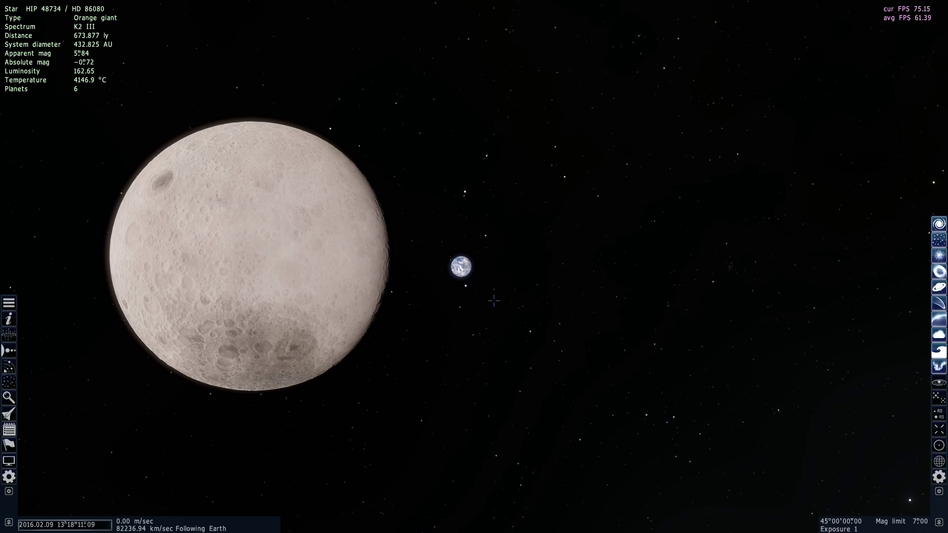
Select Earth, back the camera away to about 1,482,388 km, and pause time
right_click_drag(498, 306, 490, 309)
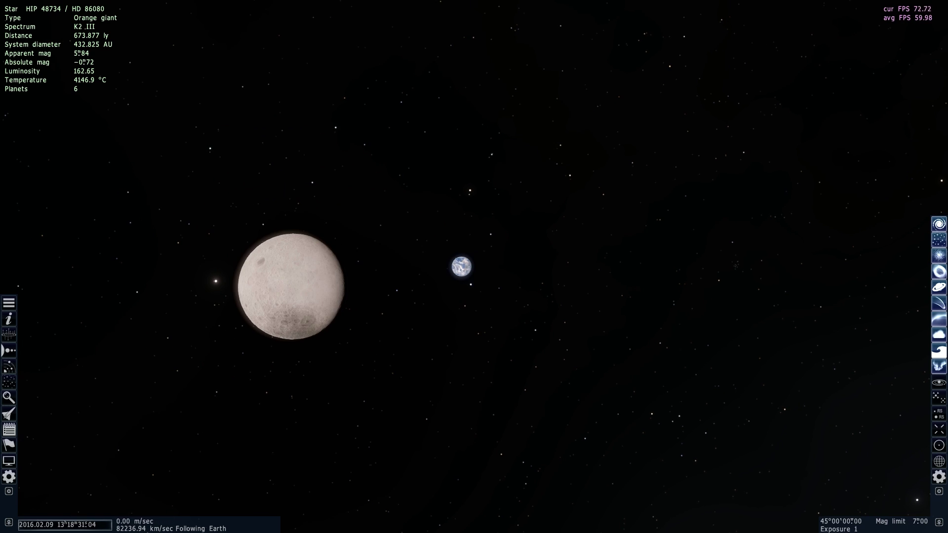
key("s")
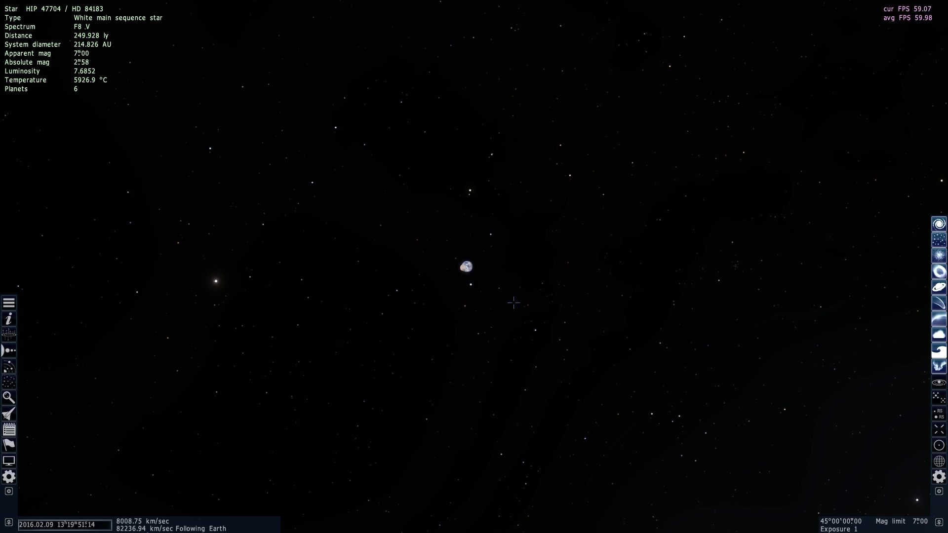
left_click(466, 266)
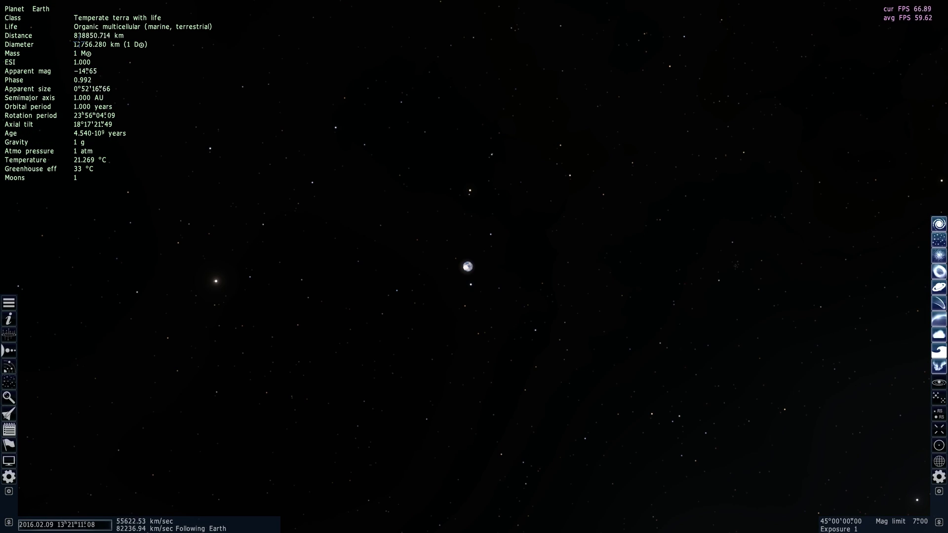
key("s")
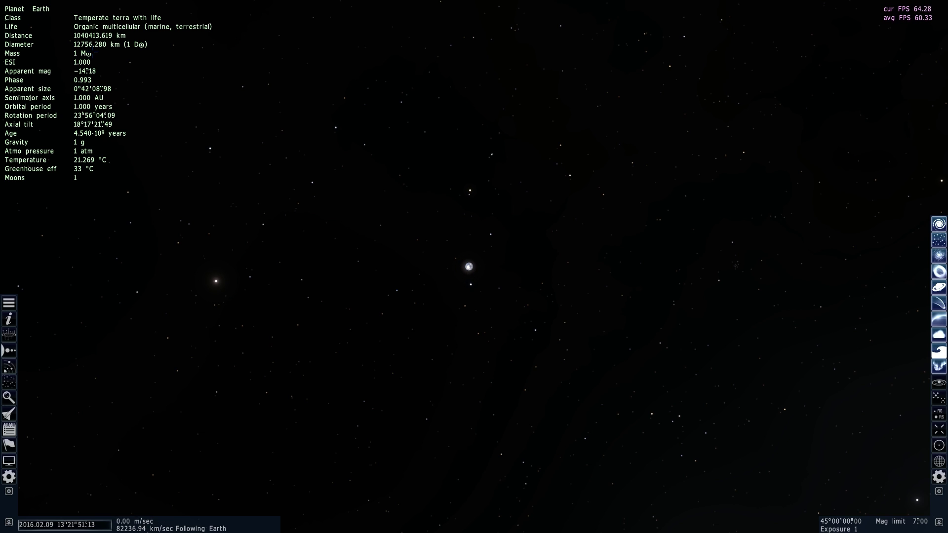
key("space")
key("s")
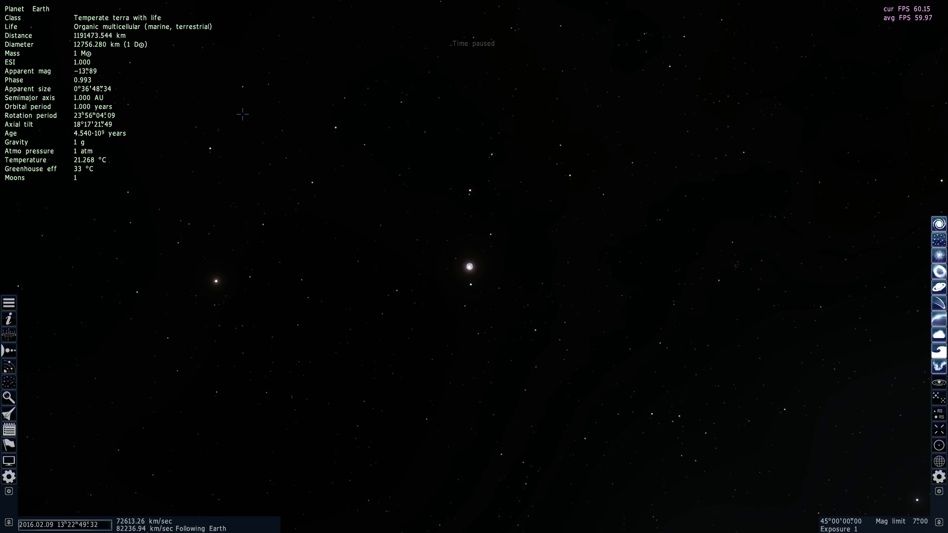
key("s")
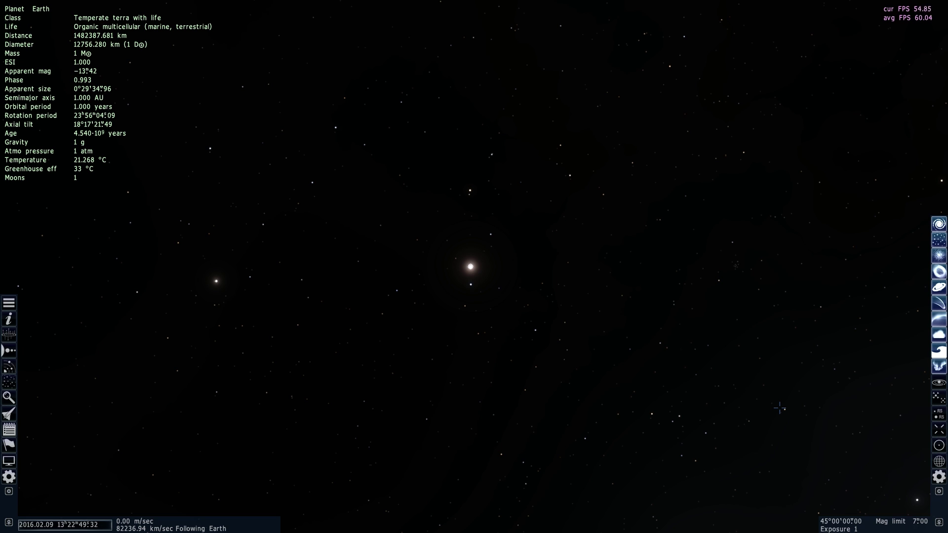
Narrow the field of view to about 0°45' so Earth fills the frame with the Moon in front
key("Page_Up")
scroll(780, 408, "up", 5)
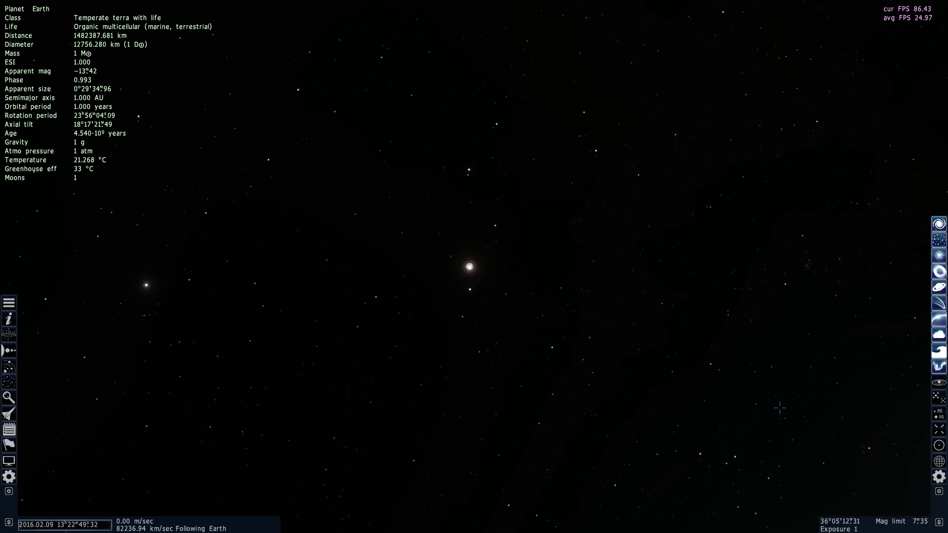
scroll(779, 408, "up", 4)
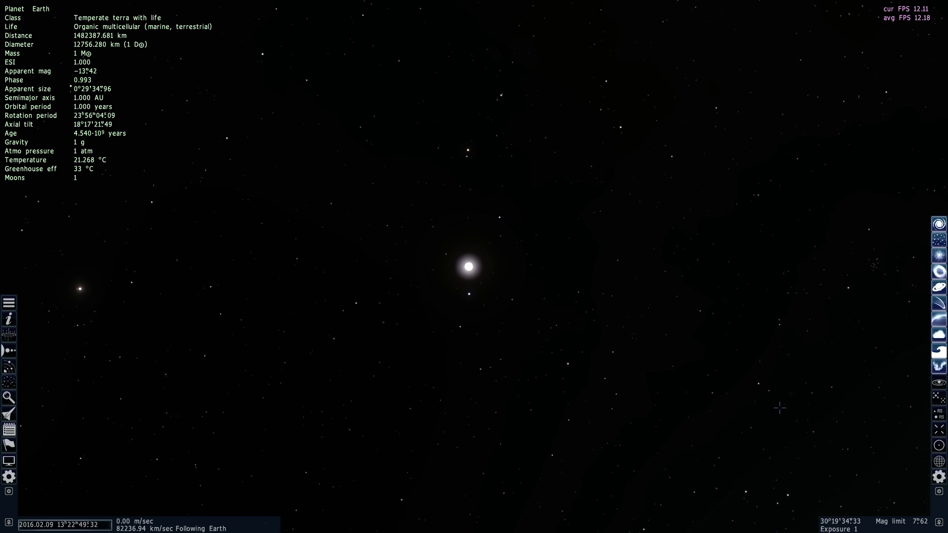
scroll(780, 408, "up", 4)
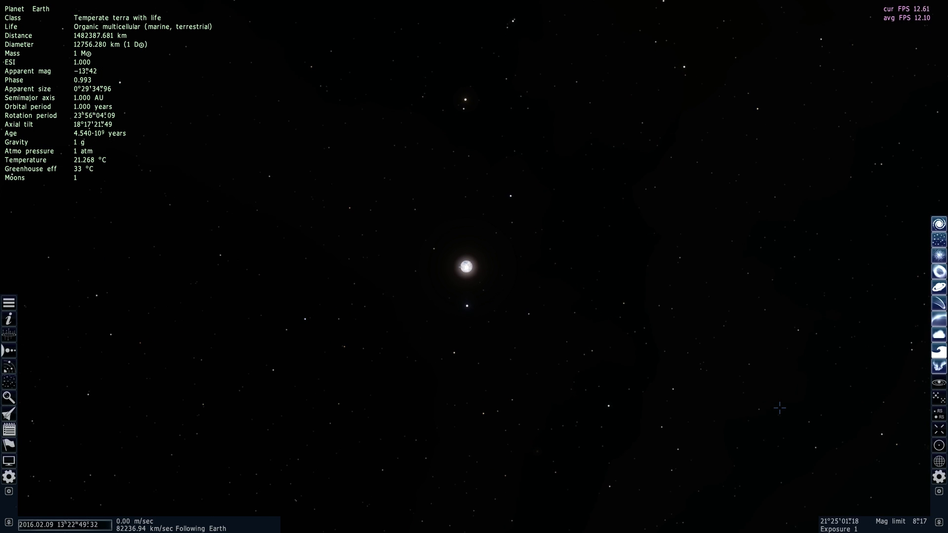
scroll(780, 408, "up", 8)
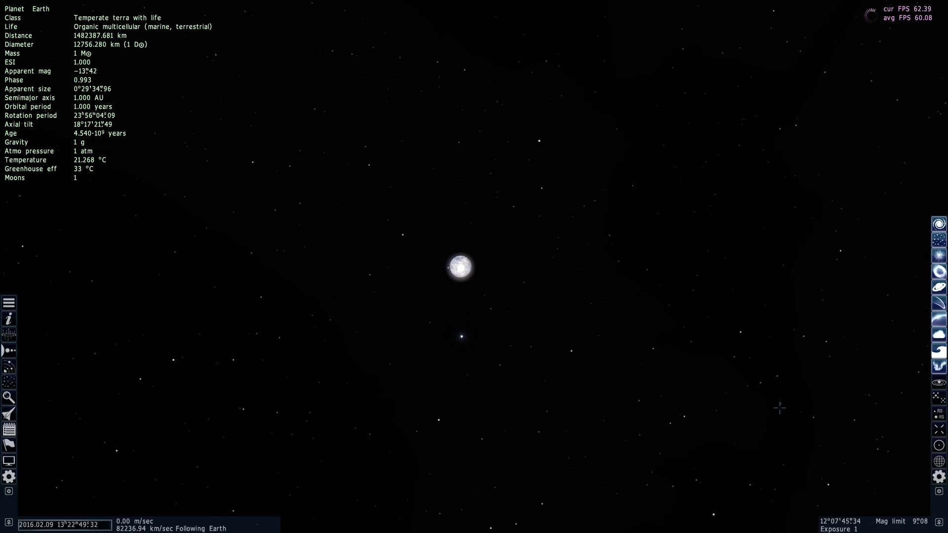
scroll(780, 408, "up", 8)
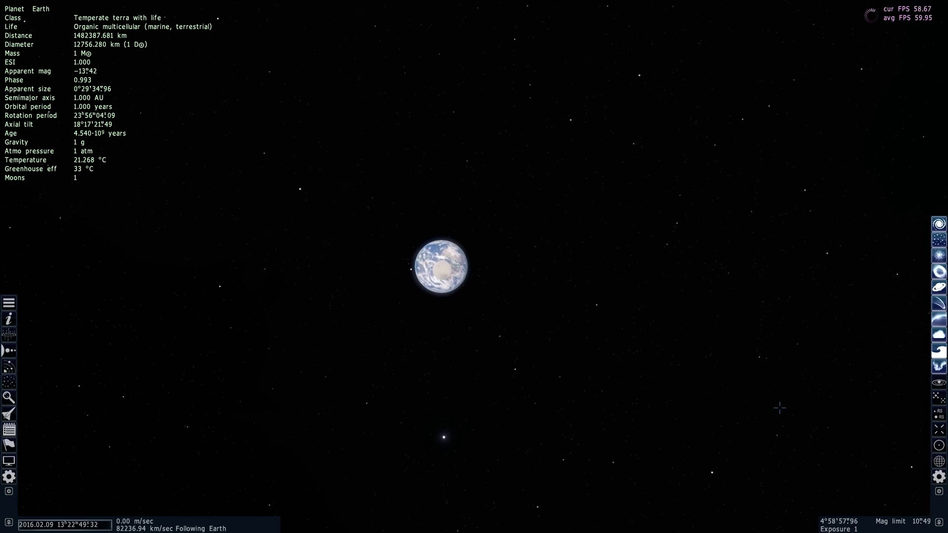
scroll(780, 408, "up", 7)
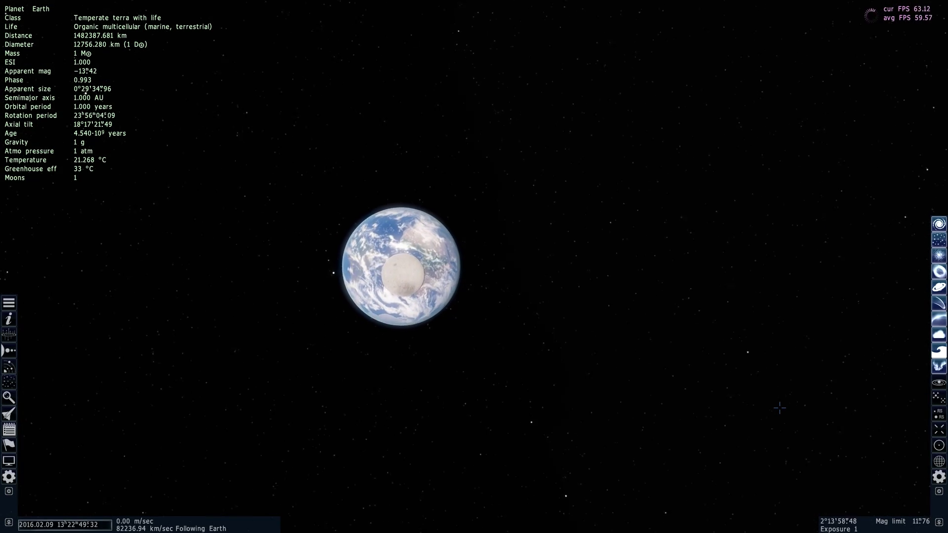
scroll(780, 408, "up", 8)
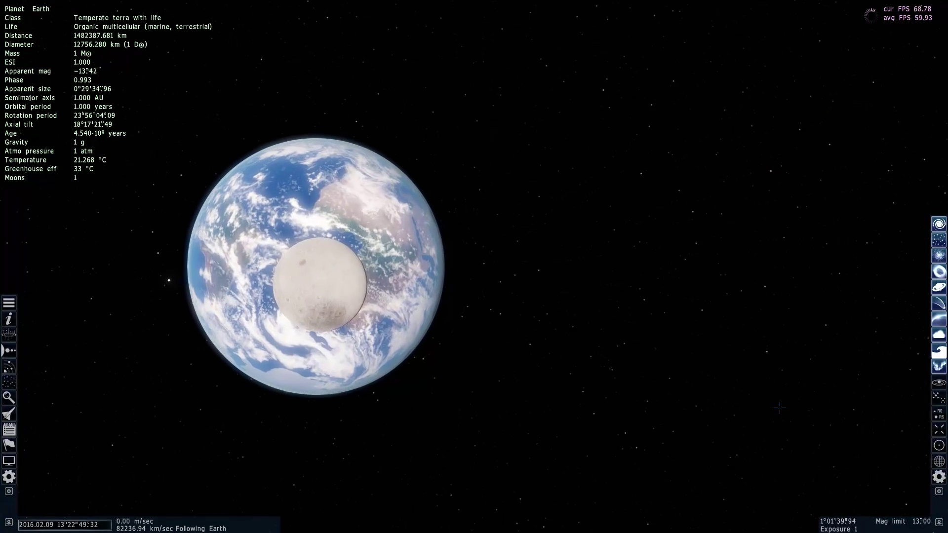
scroll(780, 408, "up", 2)
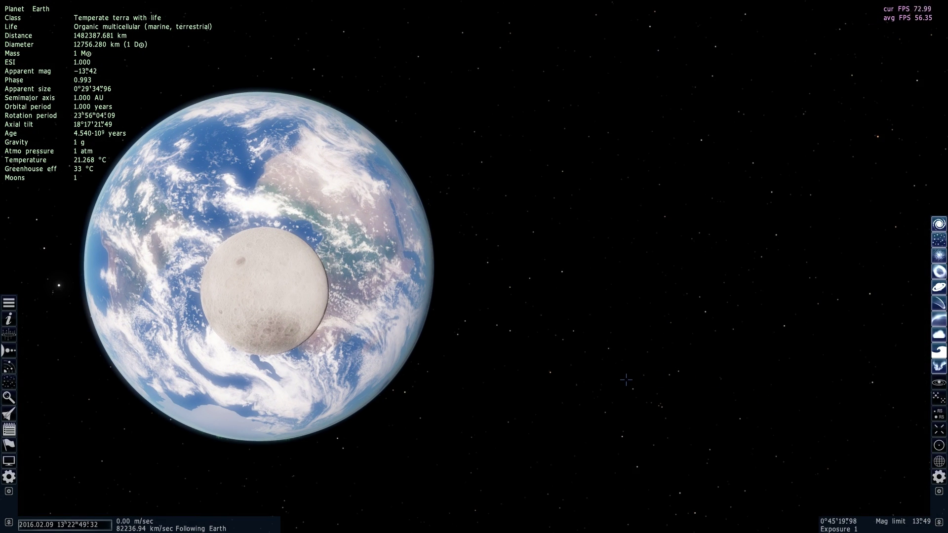
Re-centre Earth, restart time, and slow the time scale down to 0.003x
key("c")
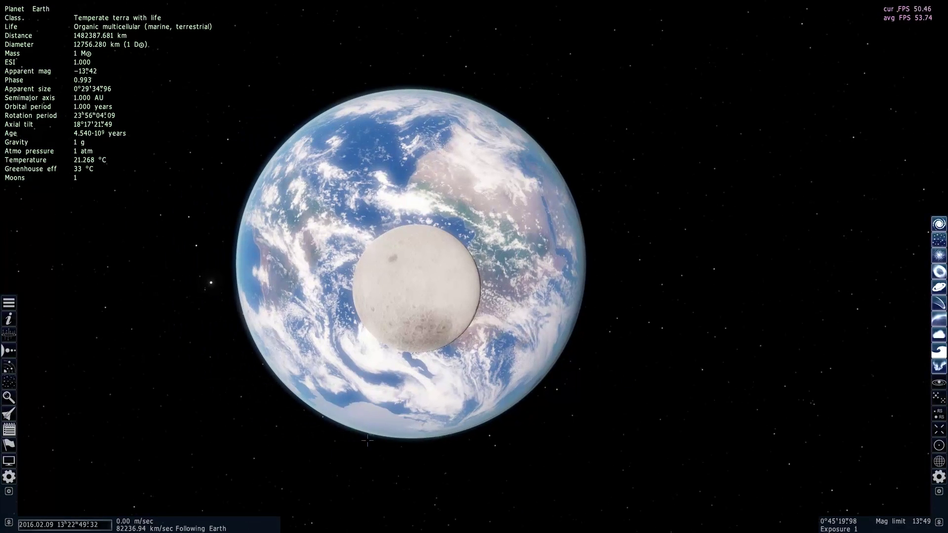
mouse_move(124, 527)
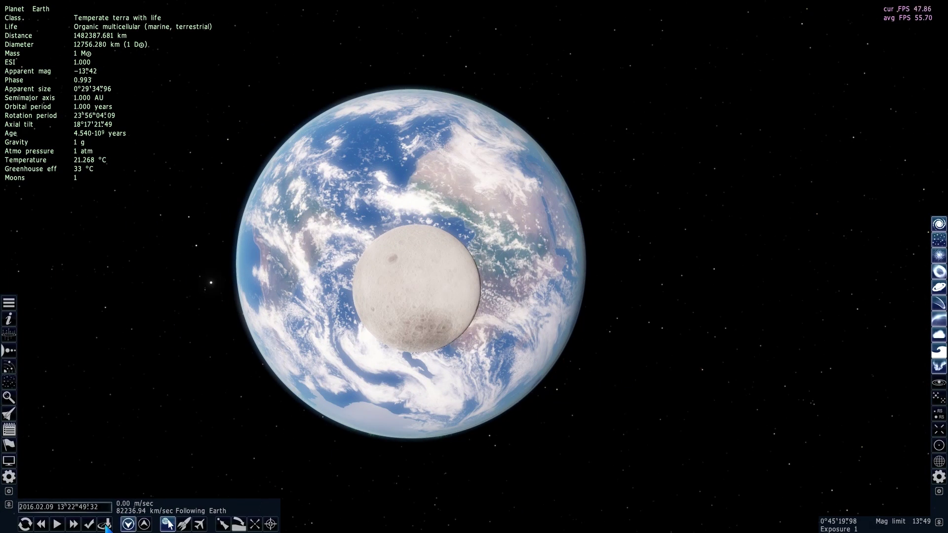
left_click(41, 525)
left_click(42, 525)
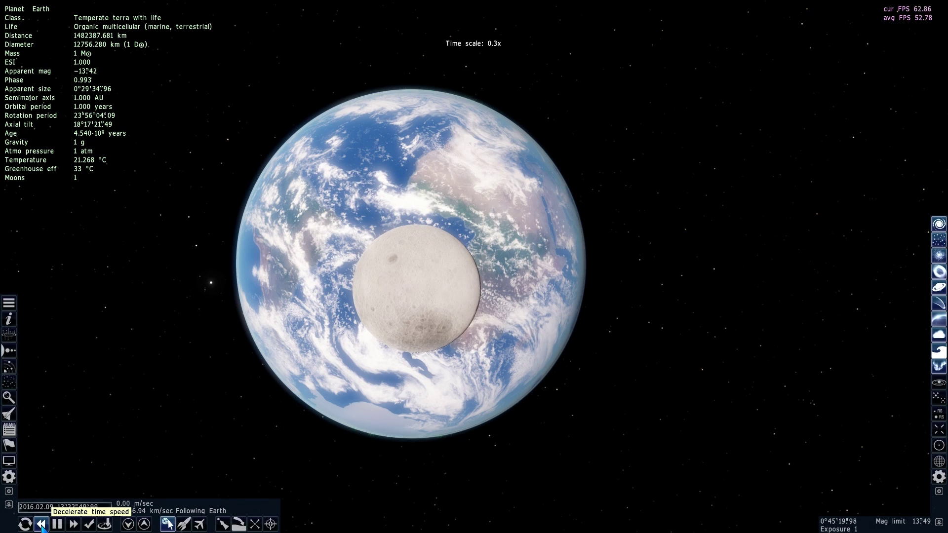
left_click(41, 524)
left_click(41, 525)
left_click(42, 524)
left_click(42, 524)
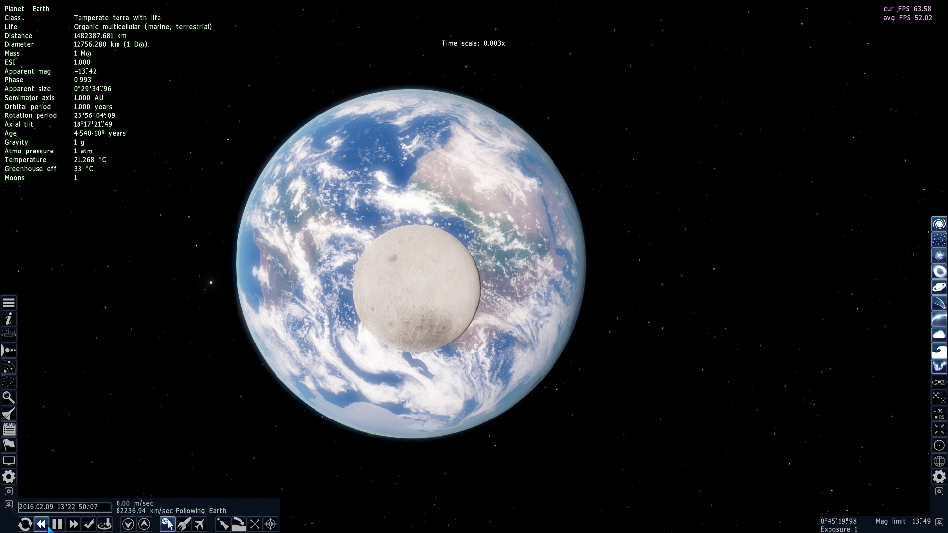
Edit the simulation date and time and apply the new value
left_click(82, 512)
left_click(110, 509)
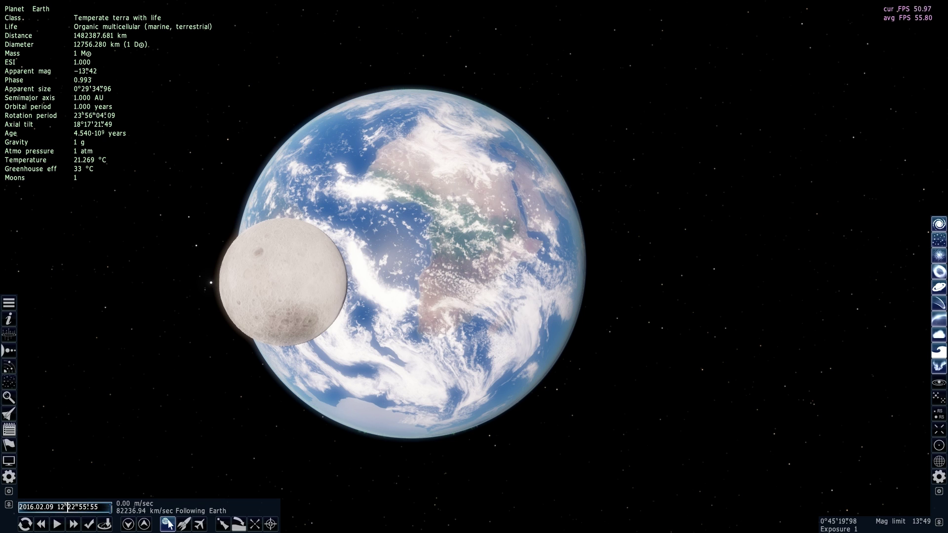
key("Return")
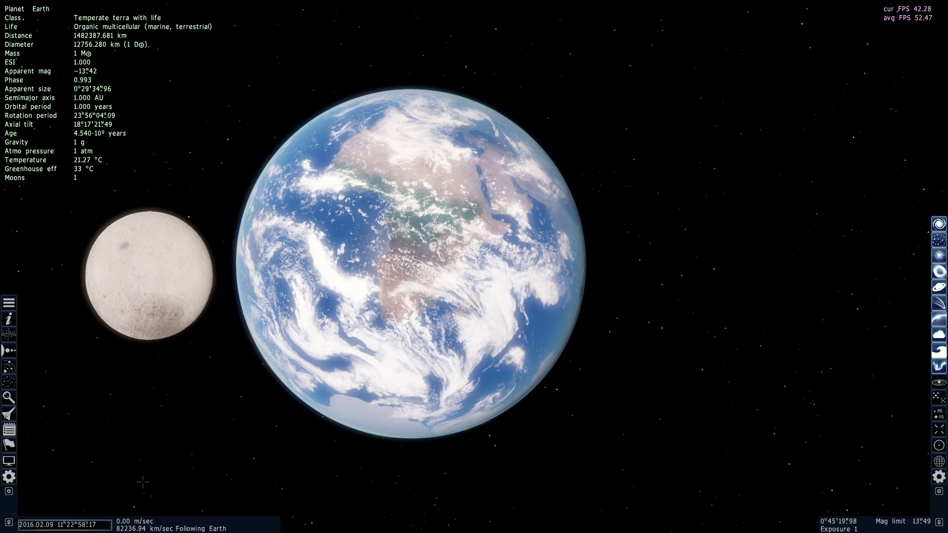
Speed time up through 30x to 100x so the Moon drifts across Earth
mouse_move(105, 526)
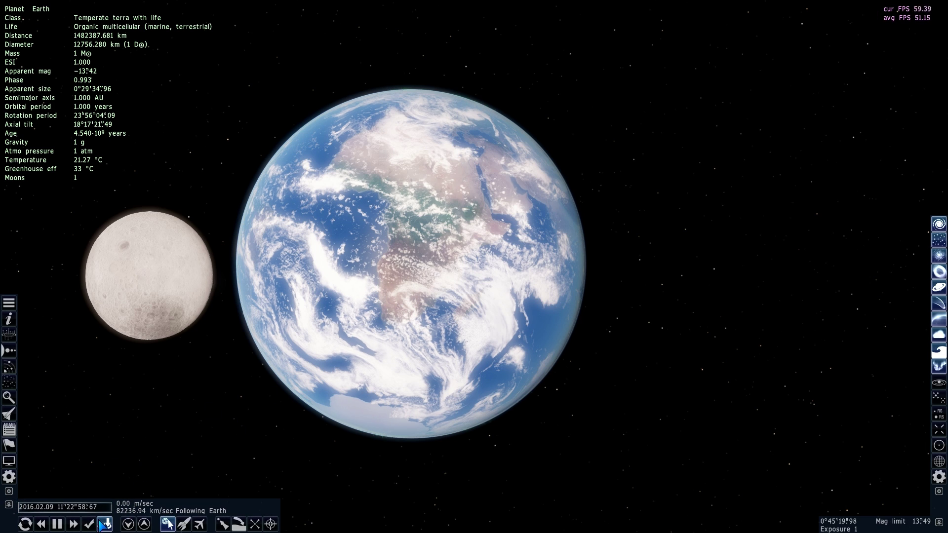
left_click(75, 526)
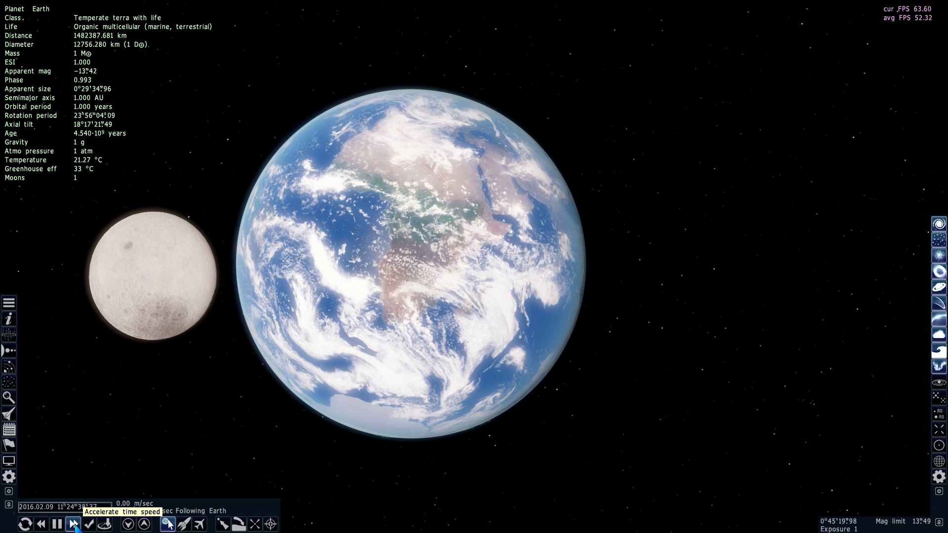
left_click(74, 525)
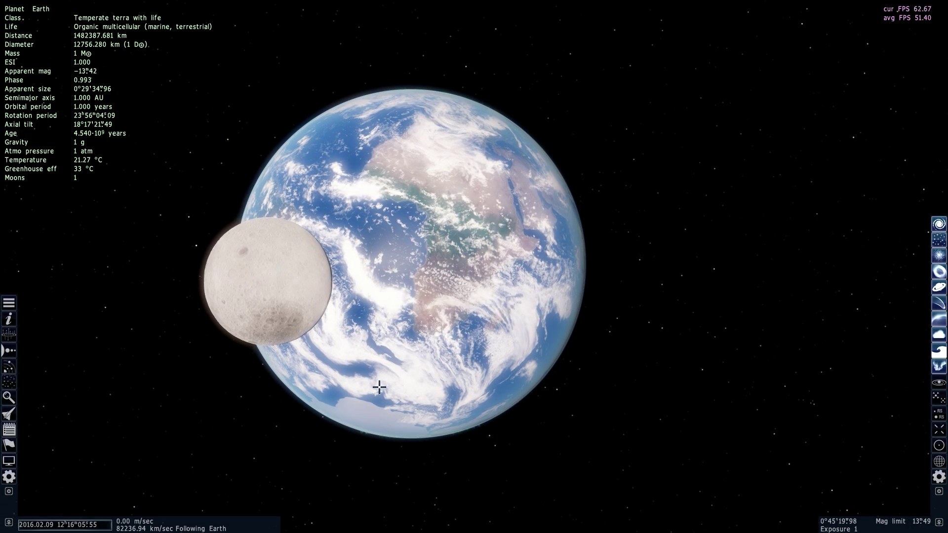
Lower the flight speed, zoom in closer on Earth, and raise time speed to 300x
scroll(380, 387, "down", 1)
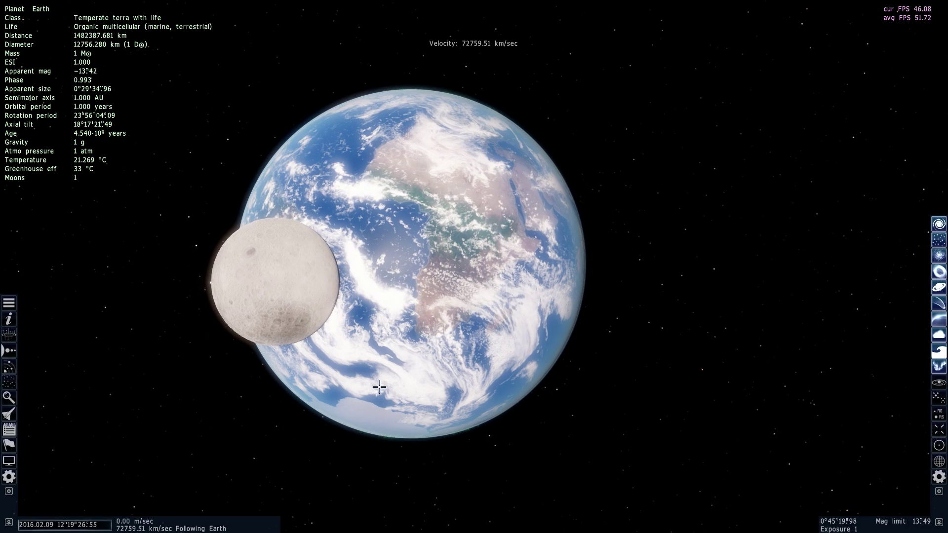
key("Page_Up")
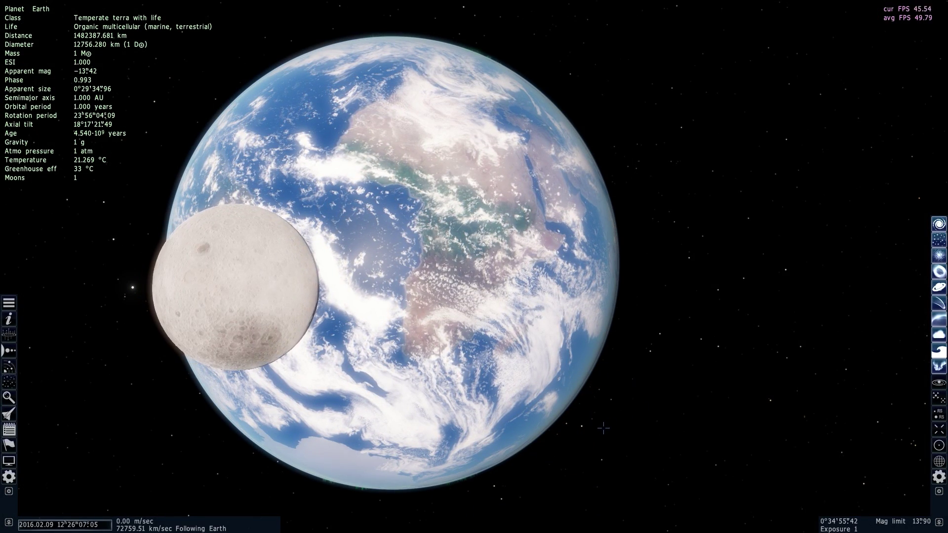
mouse_move(192, 514)
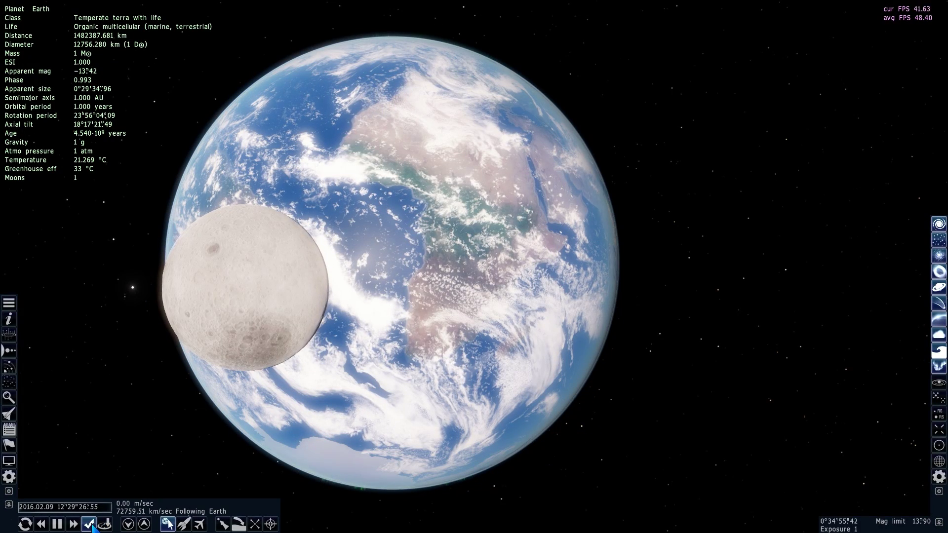
left_click(73, 524)
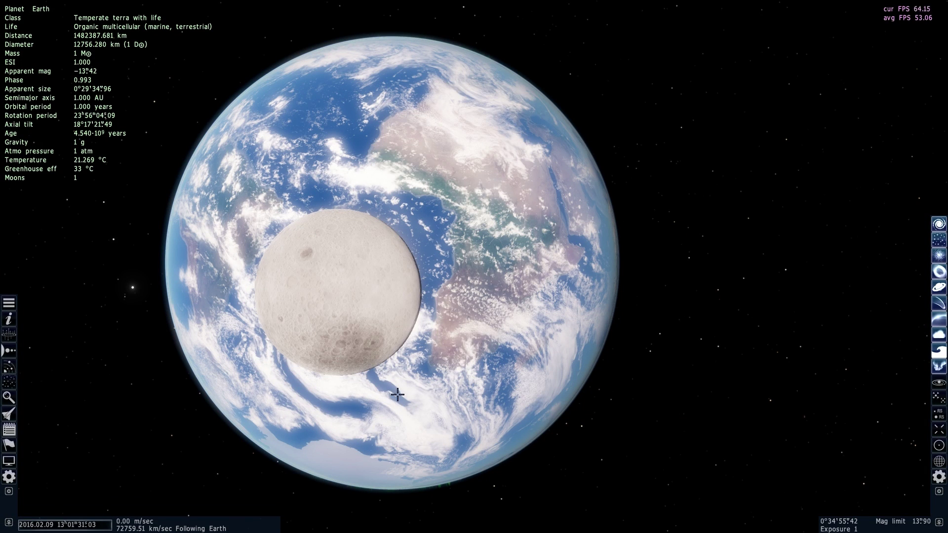
Fly toward Earth to about 560,687 km and widen the field of view
mouse_move(182, 526)
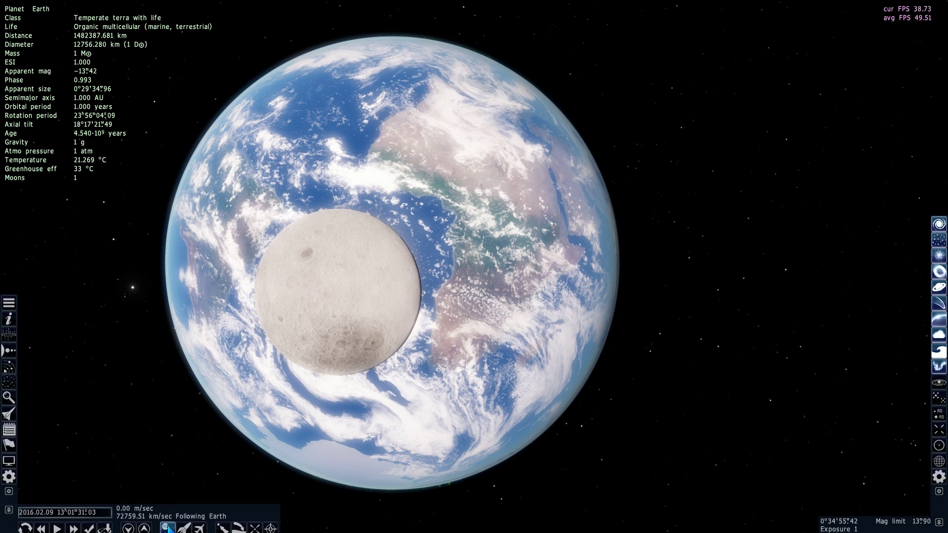
key("w")
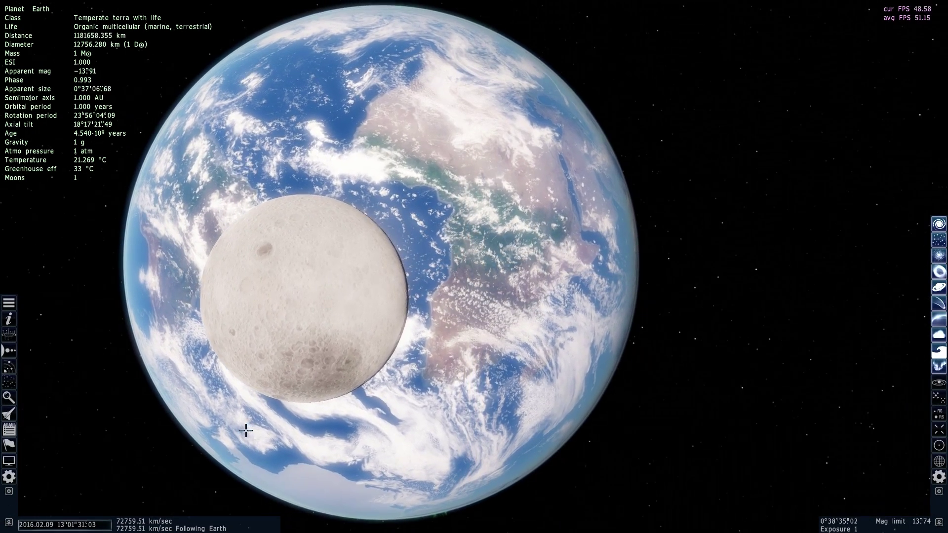
key("Page_Down")
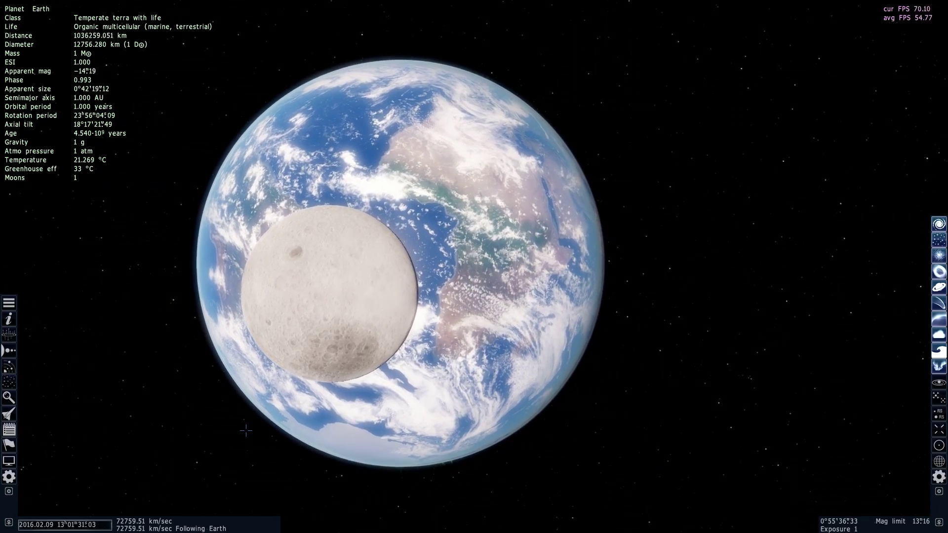
key("Page_Down")
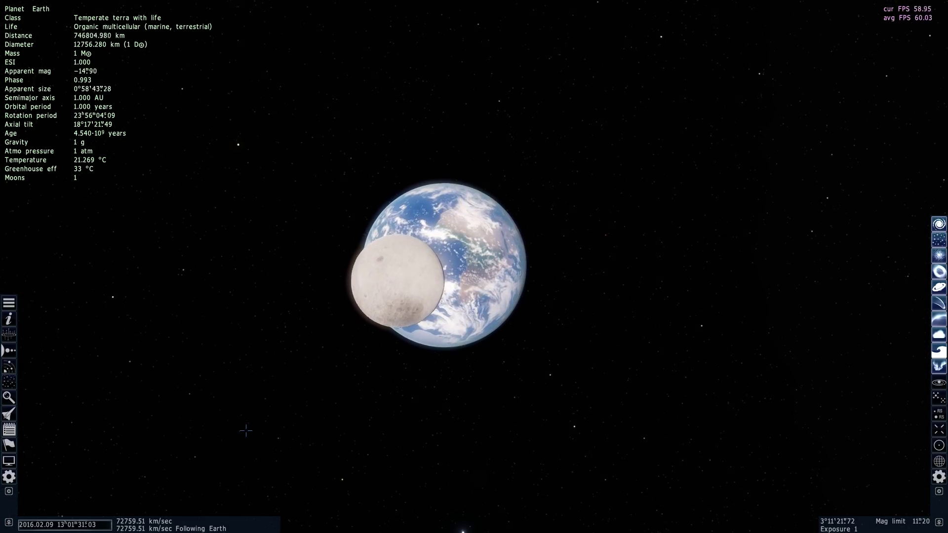
scroll(246, 430, "down", 3, "ctrl")
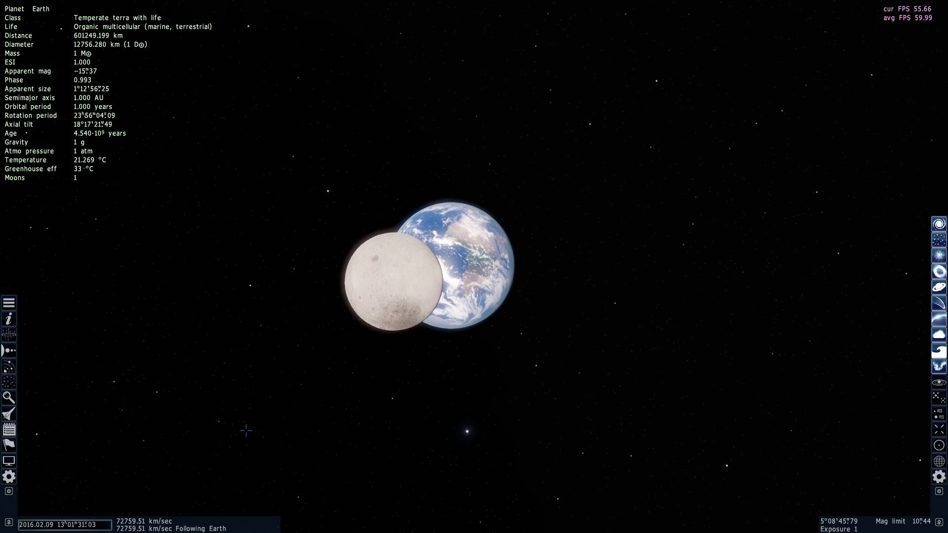
Resume the clock at 30x time speed and let the Moon drift beside Earth
mouse_move(204, 513)
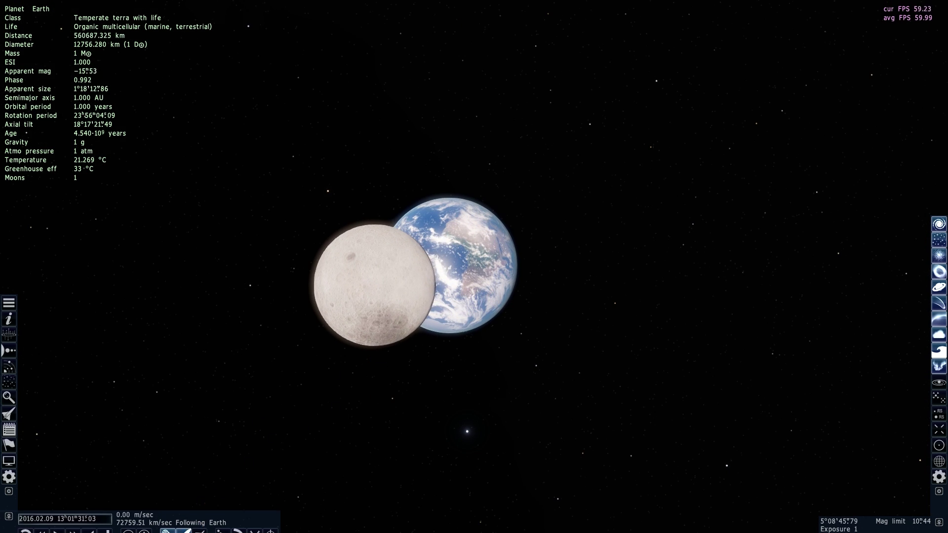
left_click(58, 525)
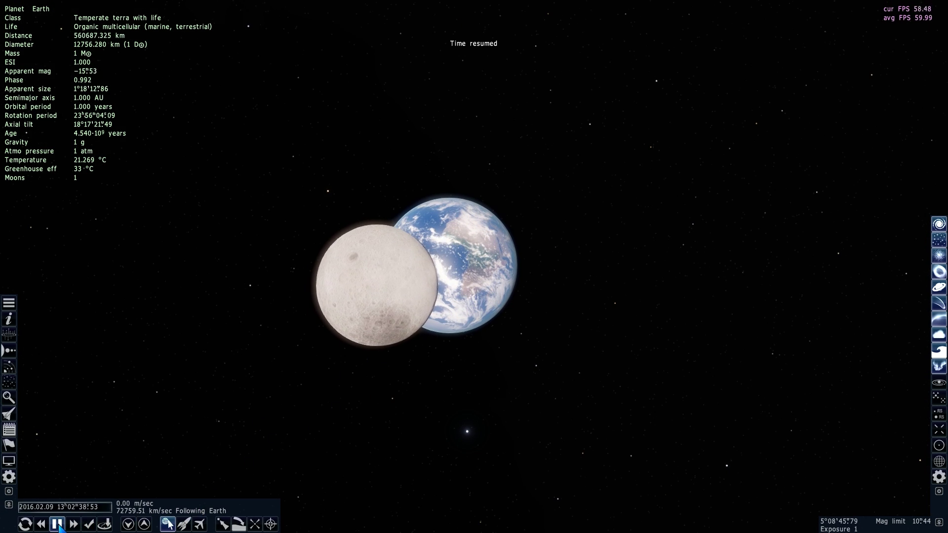
left_click(43, 524)
left_click(42, 525)
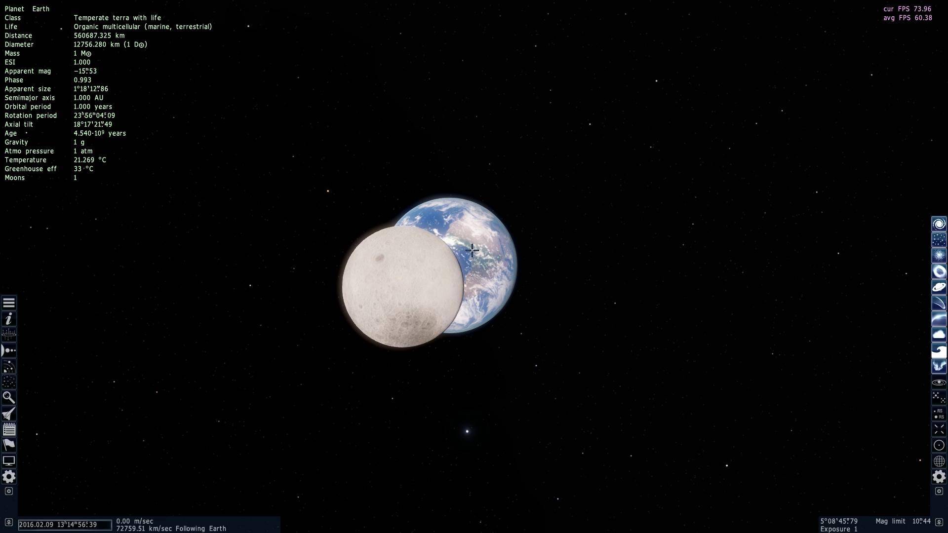
key("space")
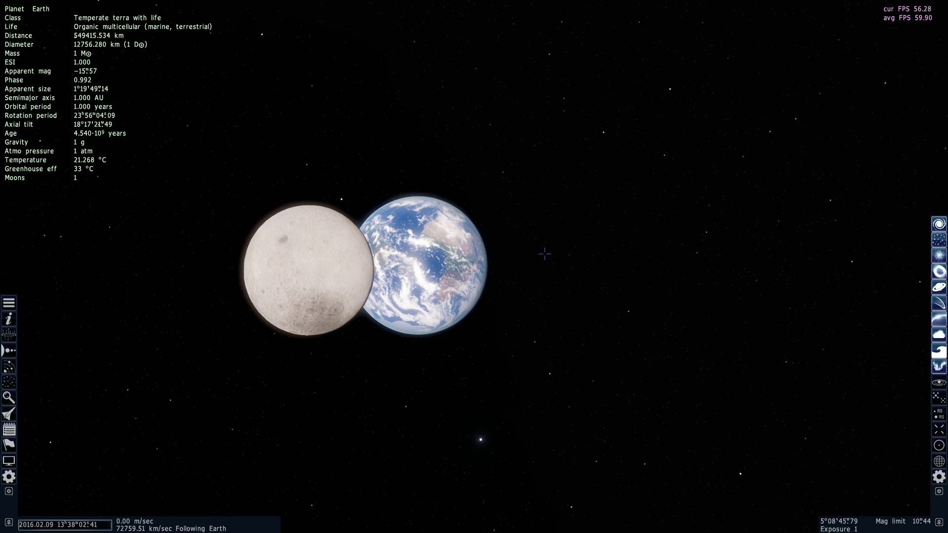
Fine-tune the zoom on Earth, resume time as the Moon crosses its face, and back away
key("Page_Up")
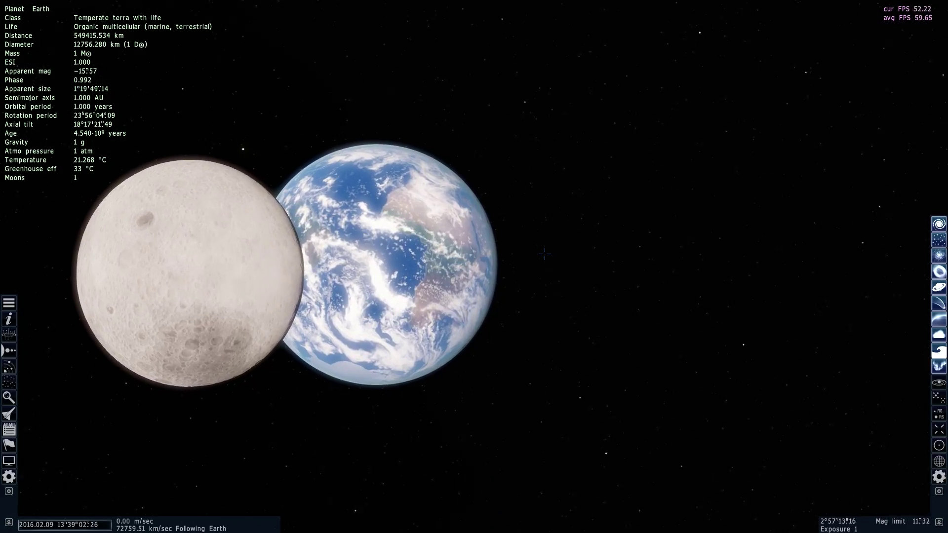
scroll(544, 253, "up", 5)
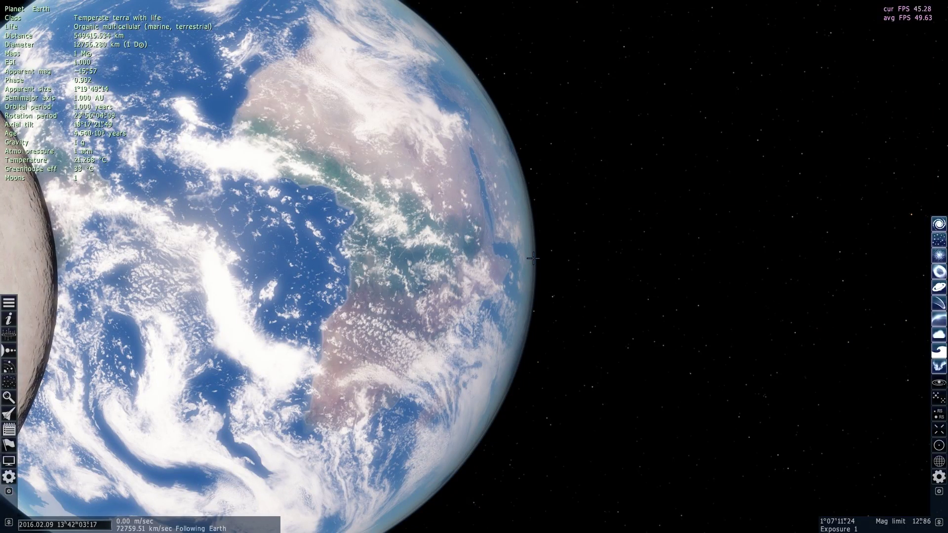
key("Page_Down")
scroll(533, 258, "down", 3)
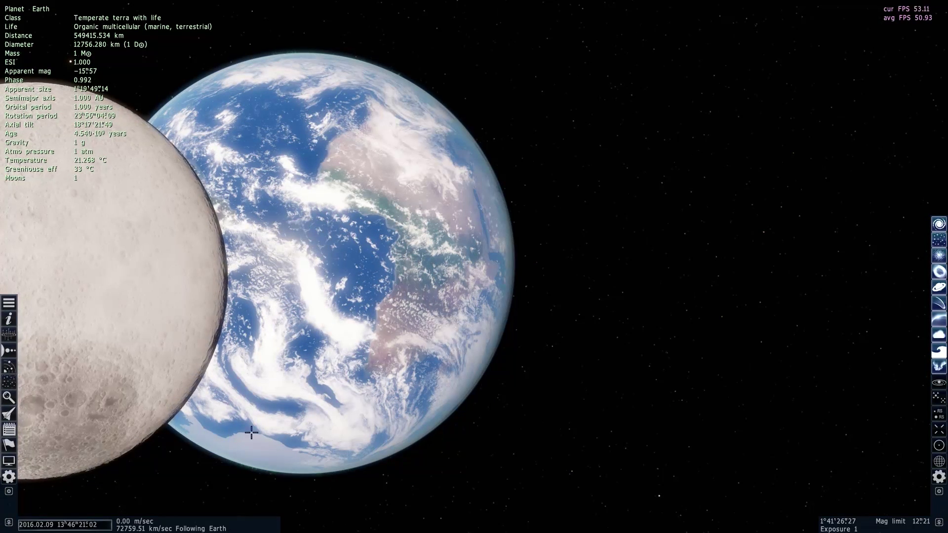
mouse_move(79, 530)
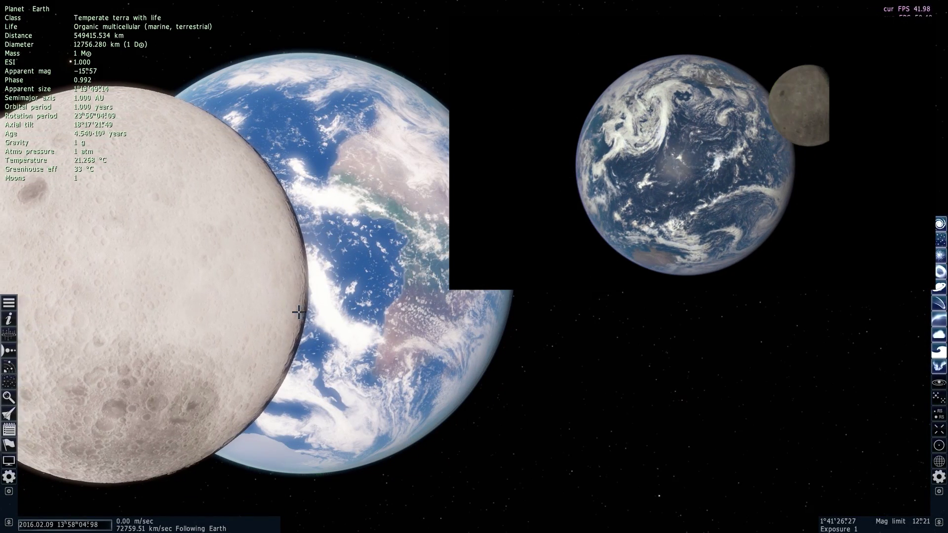
key("space")
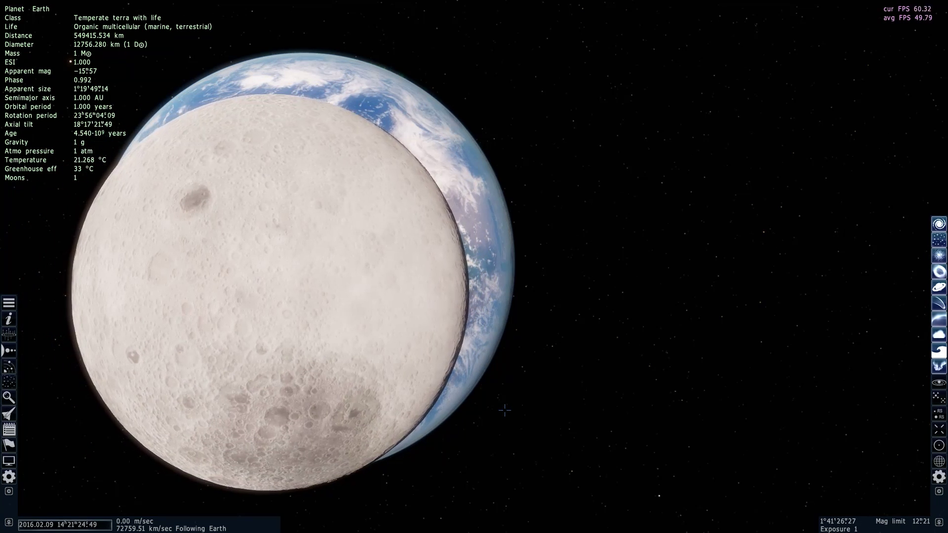
key("s")
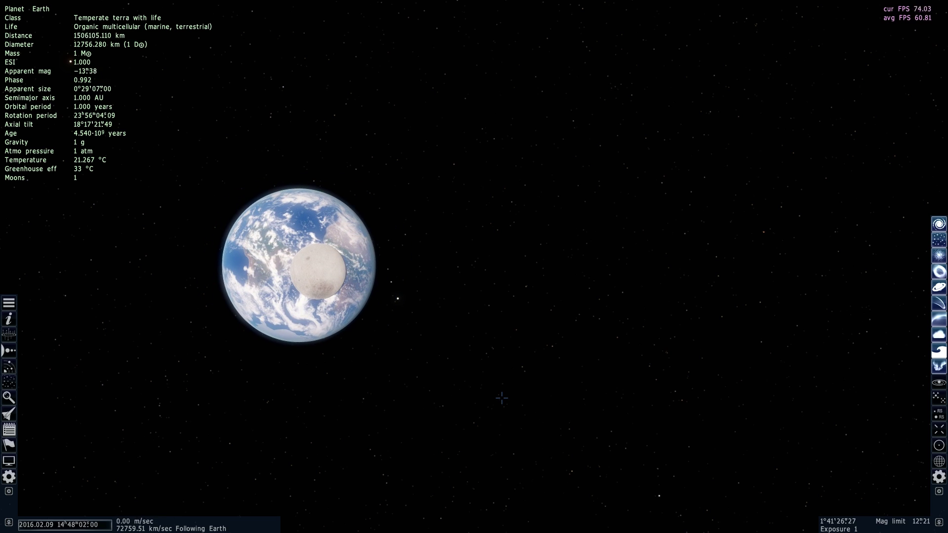
Widen the field of view around Earth at about 1.5 million km
scroll(365, 347, "down", 1)
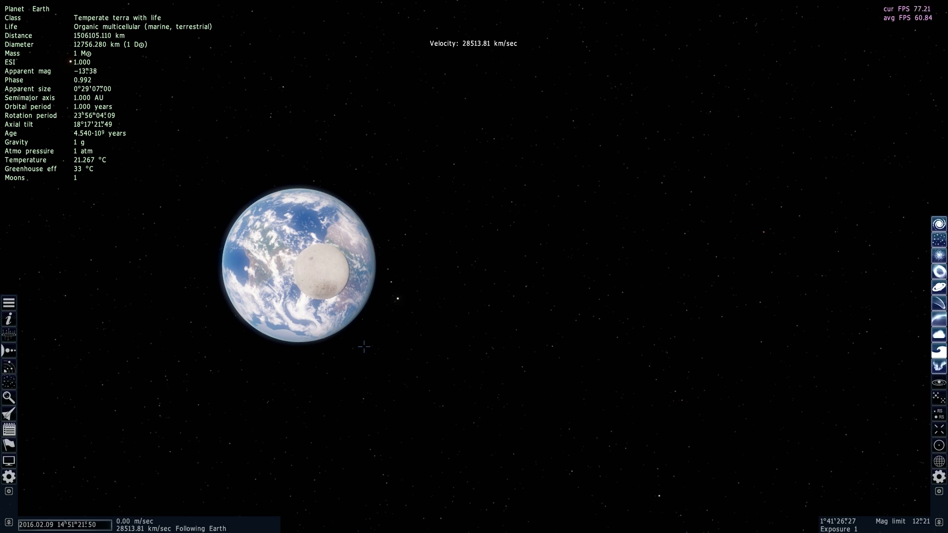
key("Page_Down")
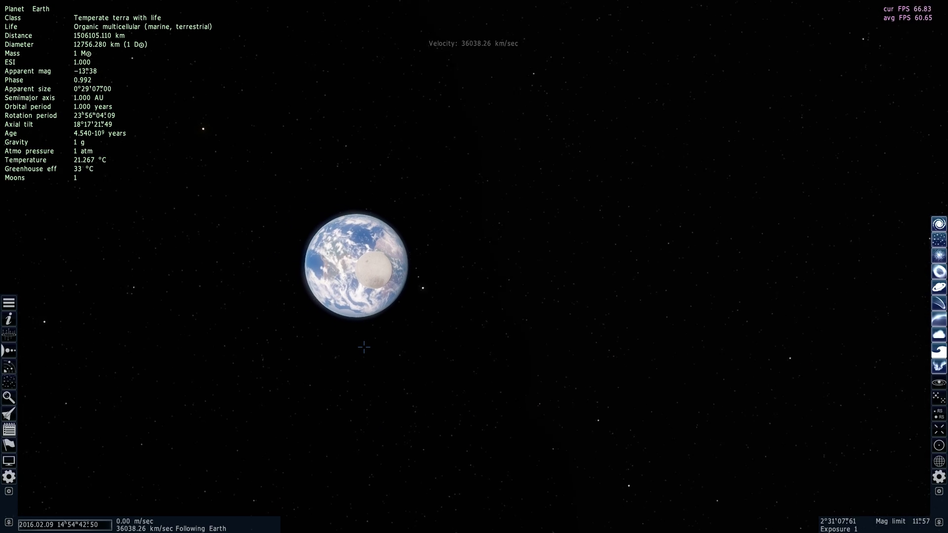
scroll(364, 348, "down", 3, "ctrl")
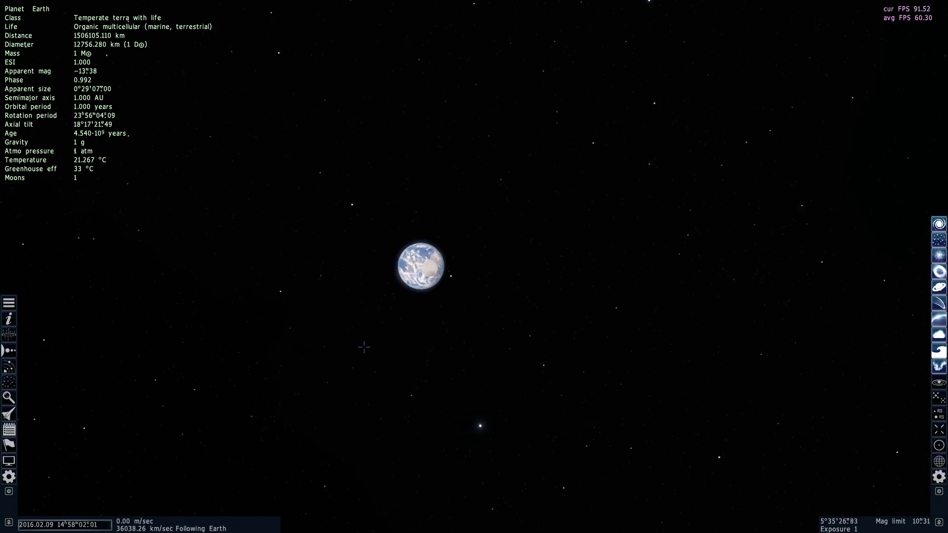
scroll(364, 347, "down", 3, "ctrl")
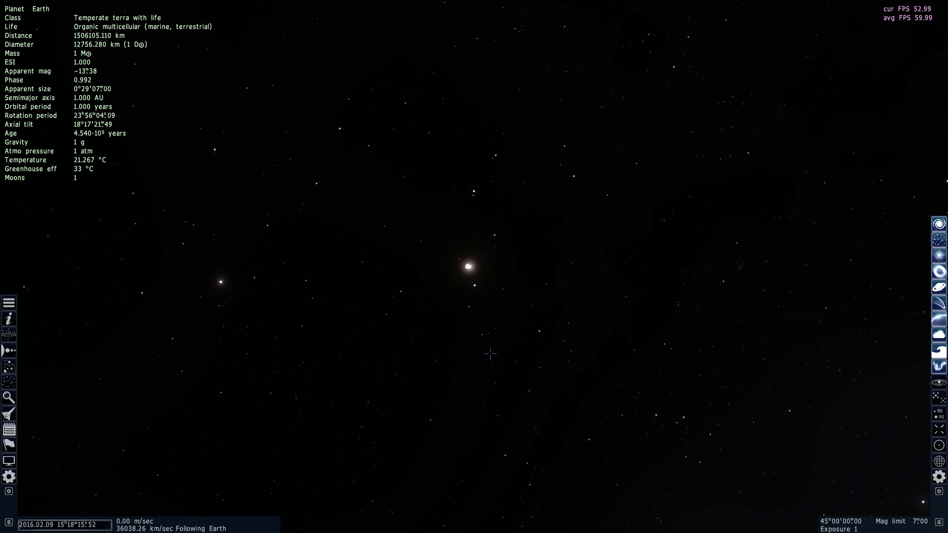
Orbit the view toward the Sun and back to Earth and the Moon
mouse_move(486, 354)
right_mouse_down()
mouse_move(523, 364)
mouse_move(479, 367)
mouse_move(492, 349)
right_mouse_up()
left_click_drag(492, 349, 914, 383)
left_click_drag(74, 262, 458, 256)
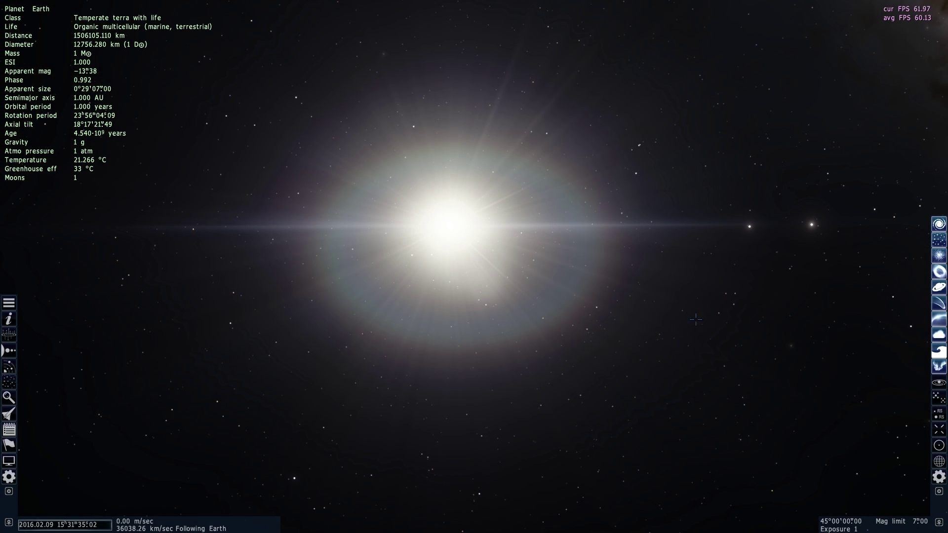
left_click_drag(451, 320, 354, 325)
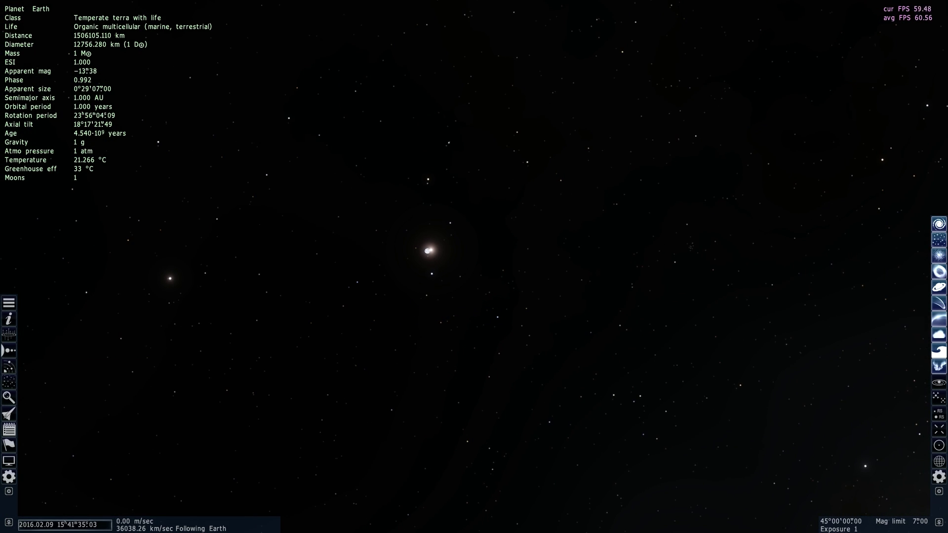
left_click_drag(451, 320, 445, 327)
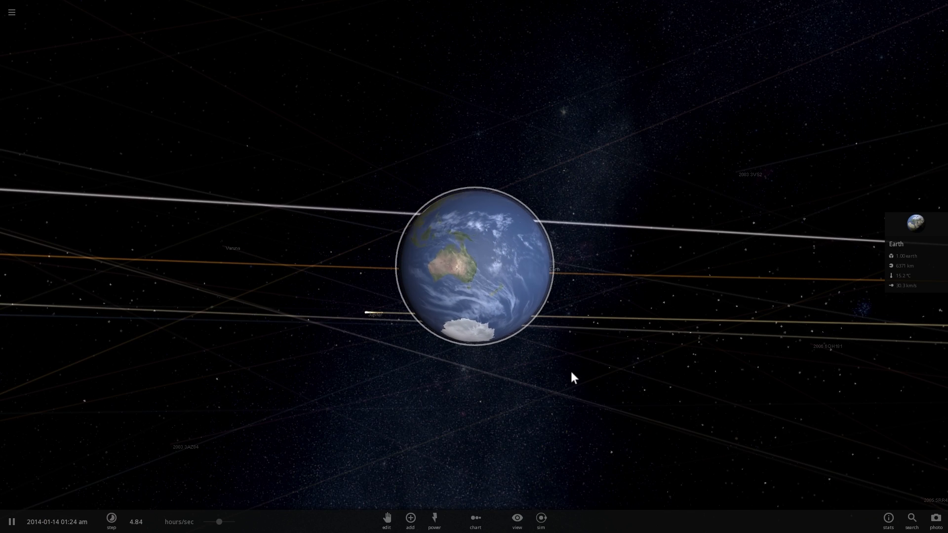
Zoom out from Earth, tilt the view so the inner orbits lie flat, and speed up time
scroll(568, 369, "down", 5)
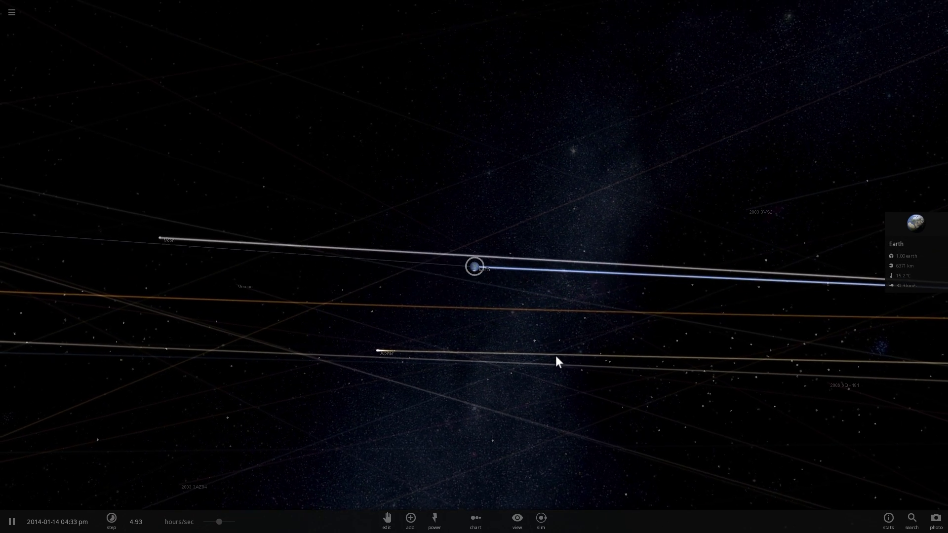
right_click_drag(555, 356, 565, 332)
scroll(562, 342, "down", 3)
left_click_drag(566, 332, 553, 311)
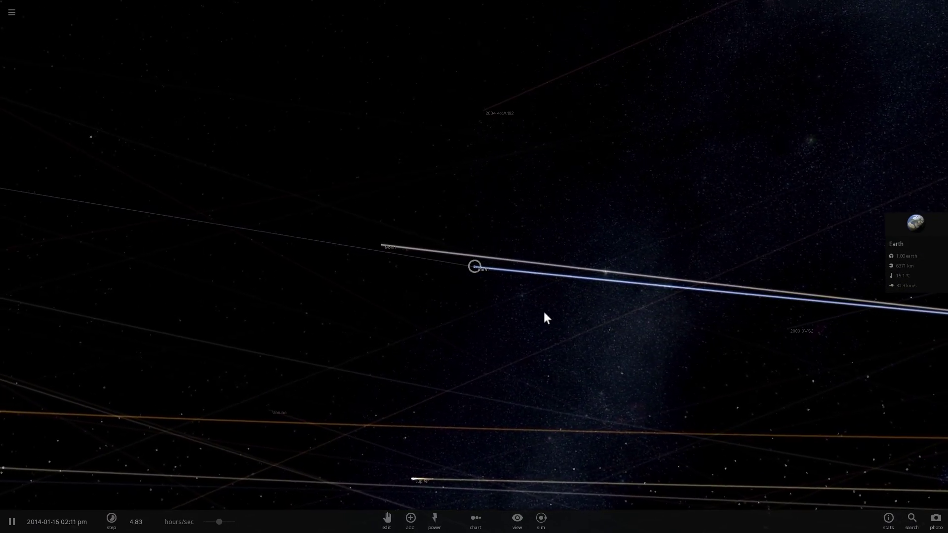
left_click_drag(218, 517, 227, 519)
Swing the view to bring in the Milky Way and the Sun, with time slowed to about 8.5 hours/sec
left_click_drag(440, 340, 410, 373)
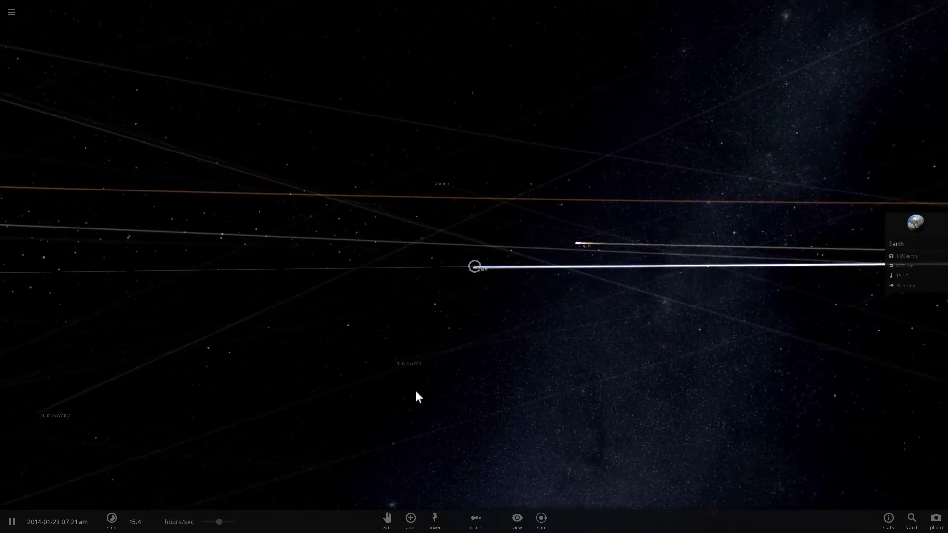
right_click_drag(416, 392, 266, 407)
right_click_drag(572, 278, 534, 292)
scroll(534, 291, "up", 5)
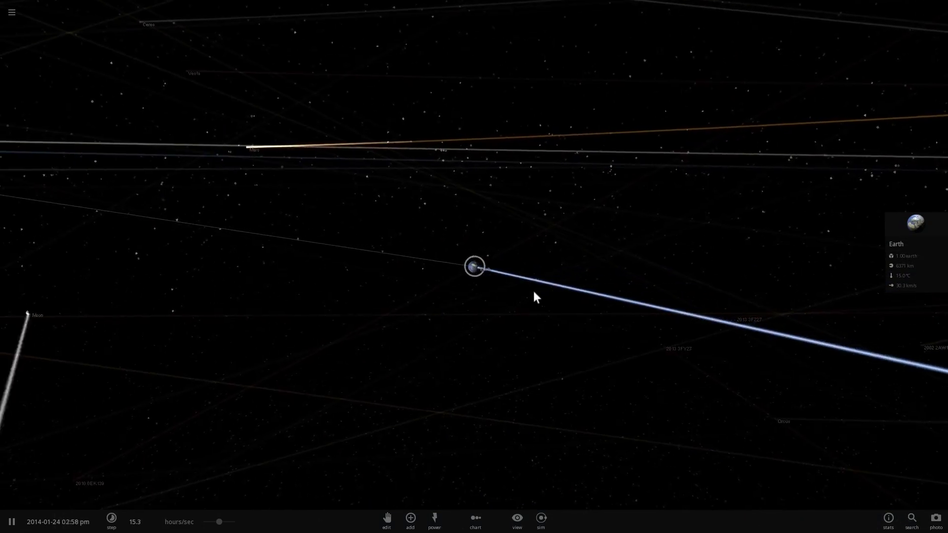
left_click_drag(537, 297, 418, 331)
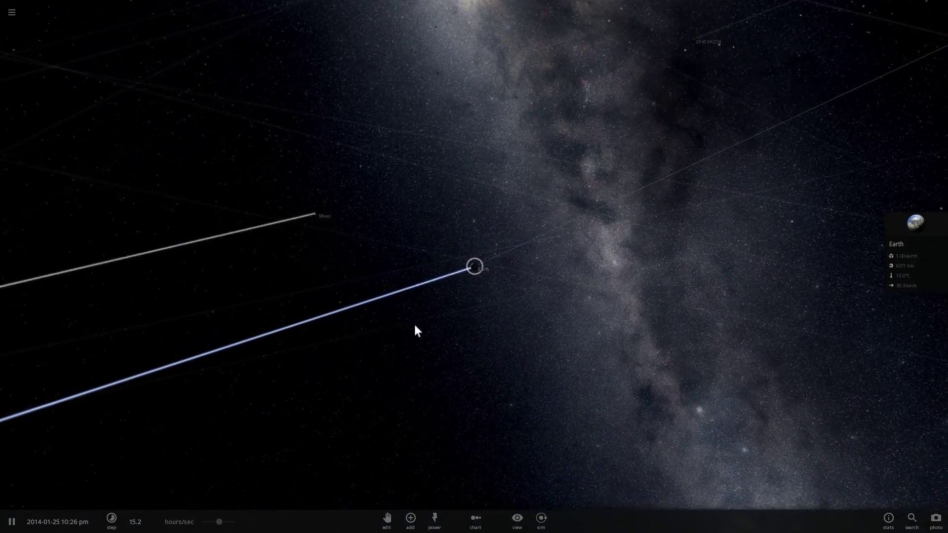
left_click_drag(220, 522, 209, 522)
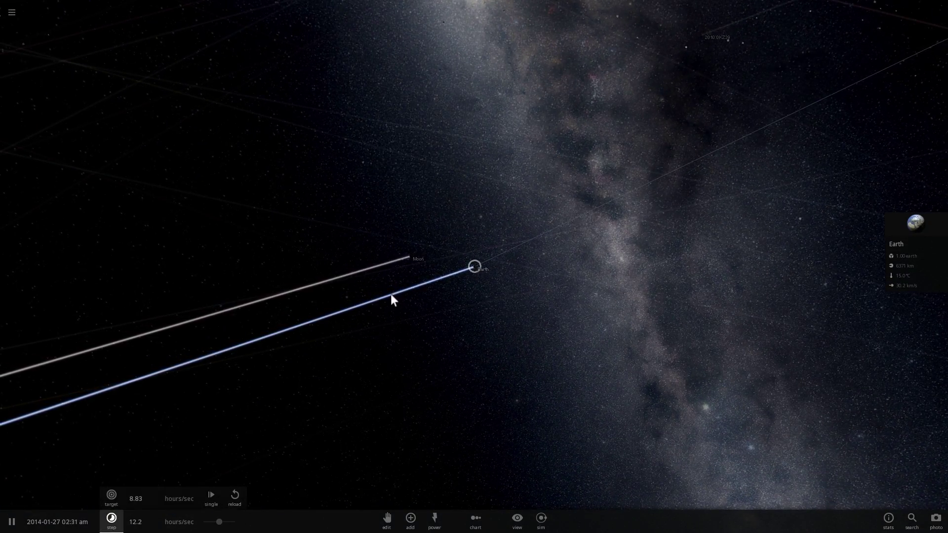
left_click_drag(410, 344, 397, 339)
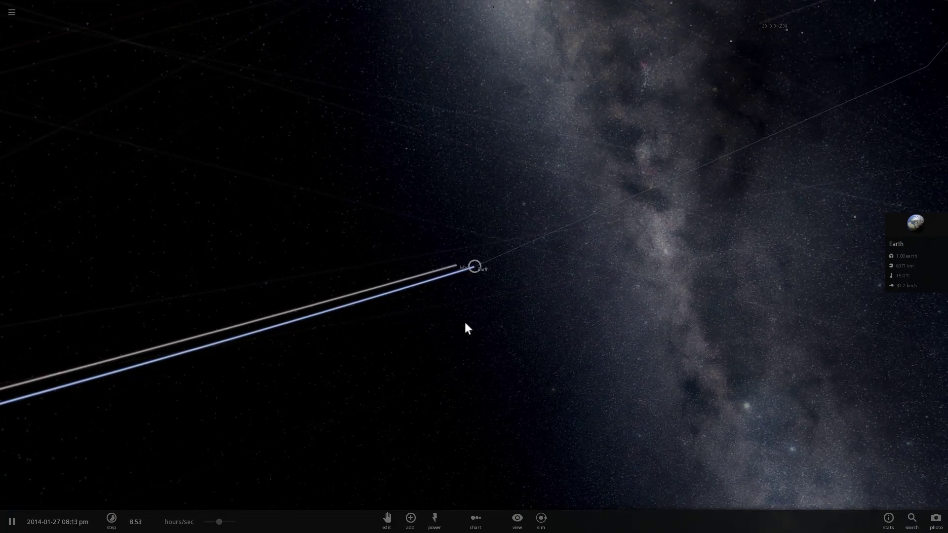
left_click_drag(467, 326, 438, 331)
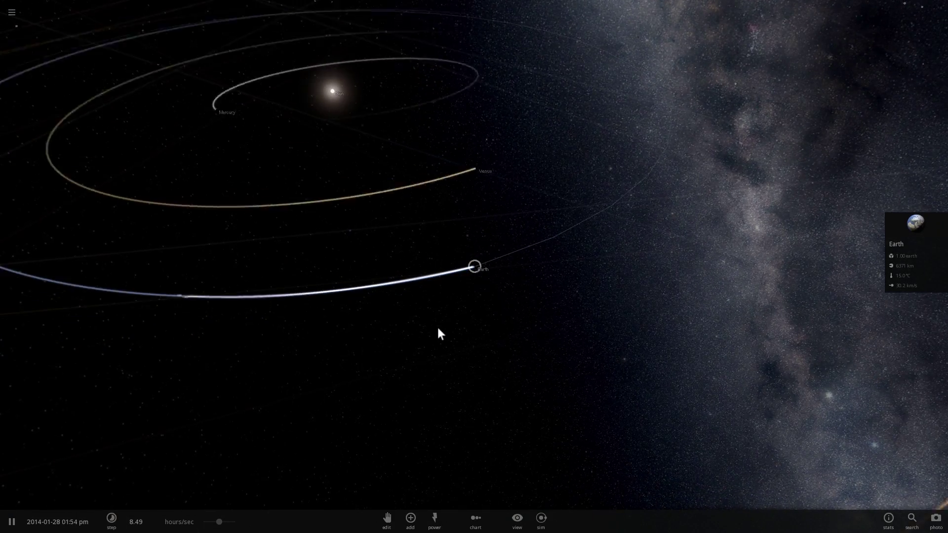
Add Pluto from the Minor bodies just sunward of Earth and raise time to about 4.6 days/sec
left_click(411, 518)
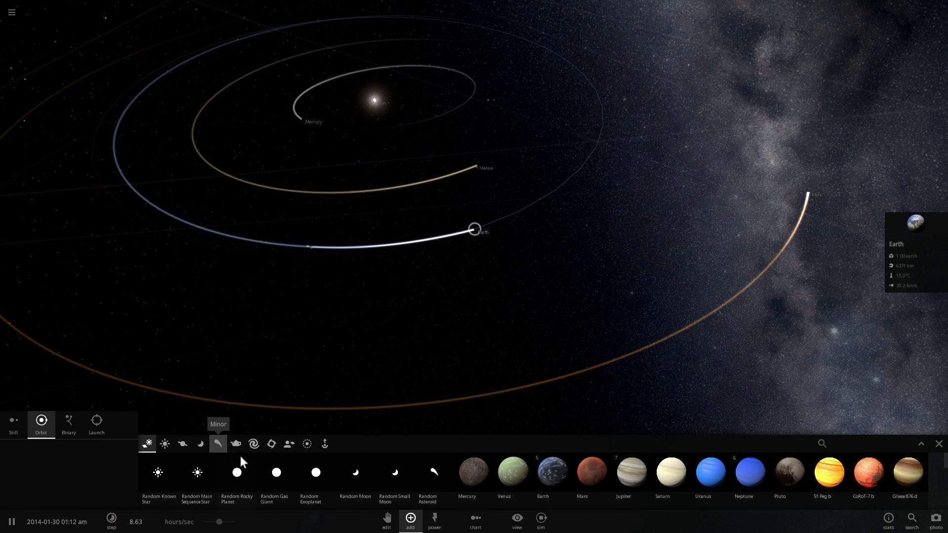
left_click(215, 439)
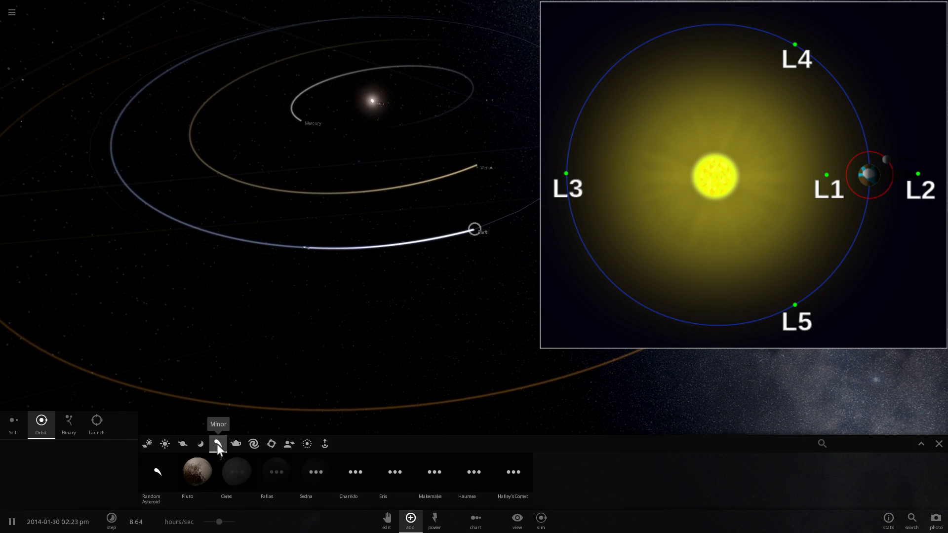
left_click(182, 474)
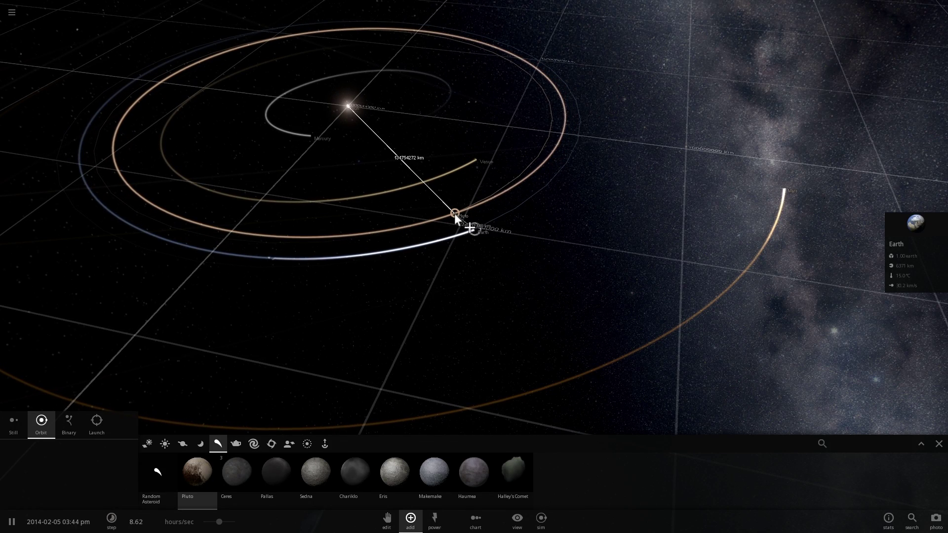
left_click(455, 213)
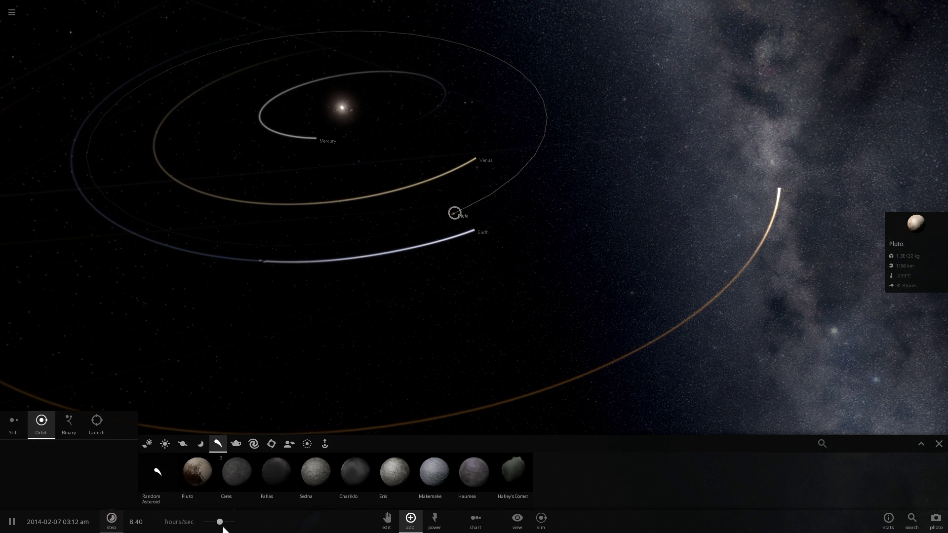
left_click_drag(223, 526, 238, 524)
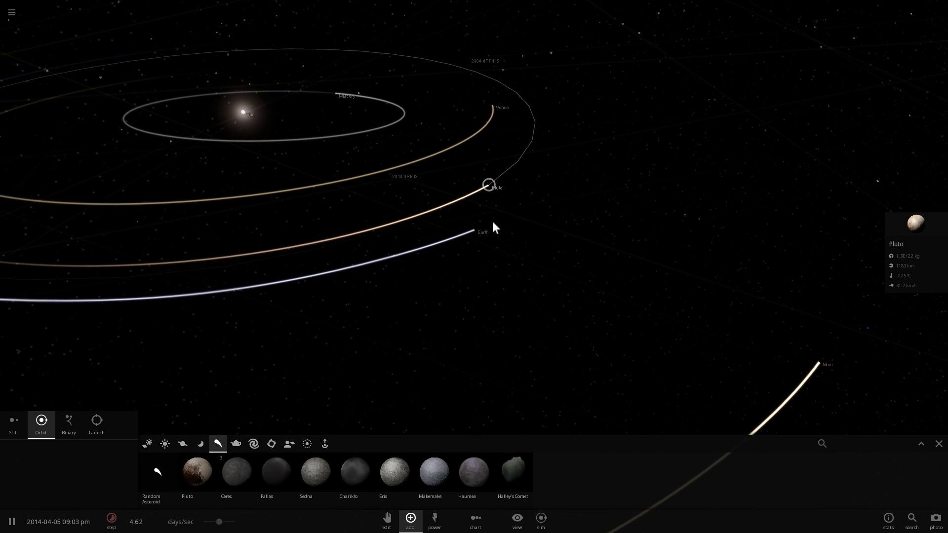
Pause, delete the drifting Pluto, and place a new Pluto near Earth on the Sun side
key("space")
key("Delete")
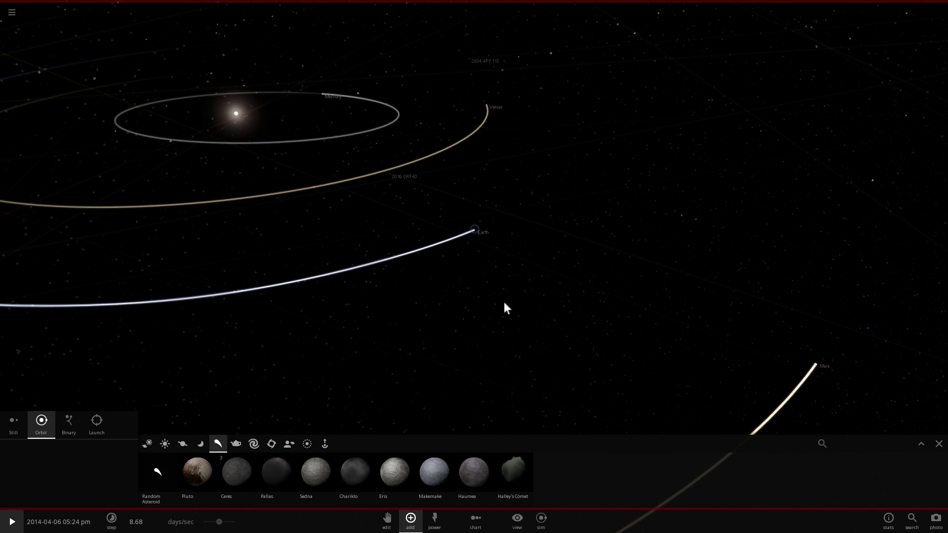
left_click(195, 474)
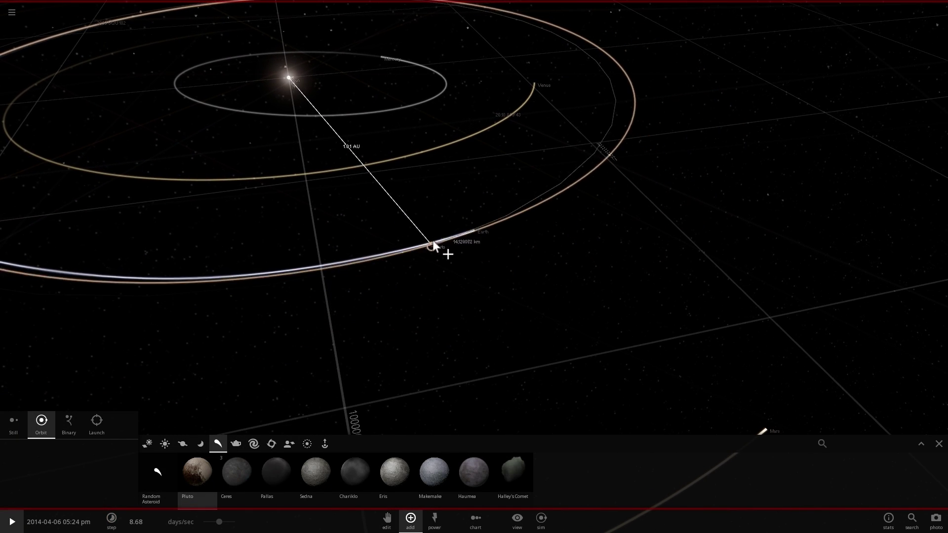
scroll(460, 212, "up", 2)
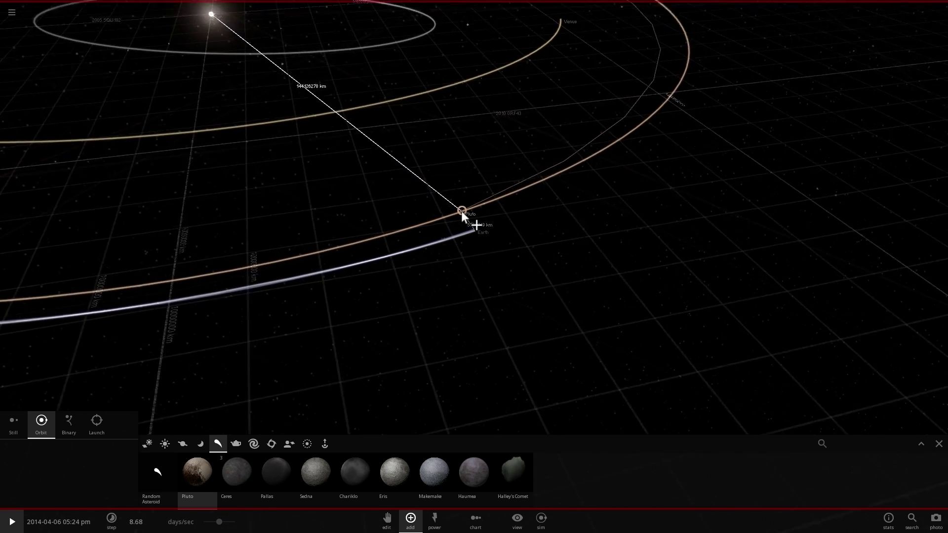
scroll(461, 211, "up", 3)
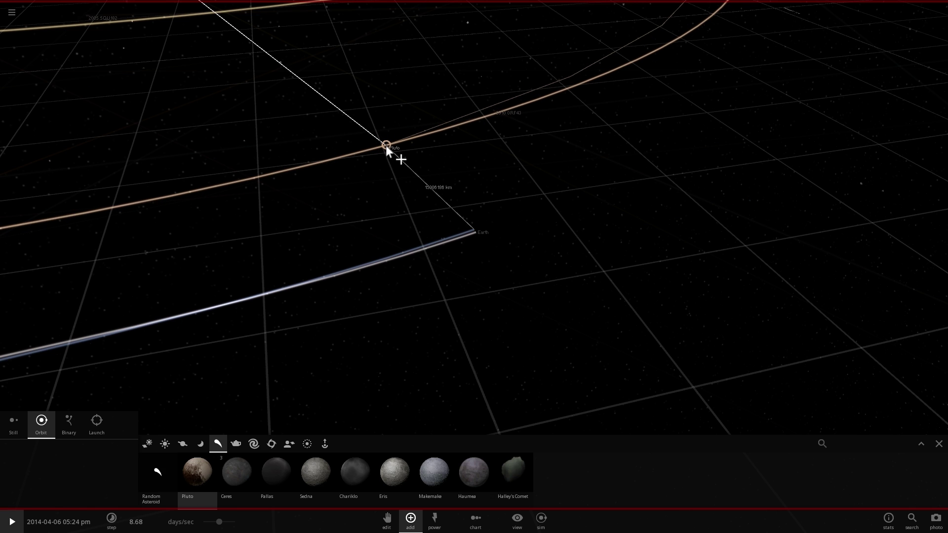
left_click(386, 145)
Rotate around Earth and resume, then remove that Pluto and pick Pluto for another placement
right_click_drag(393, 203, 355, 189)
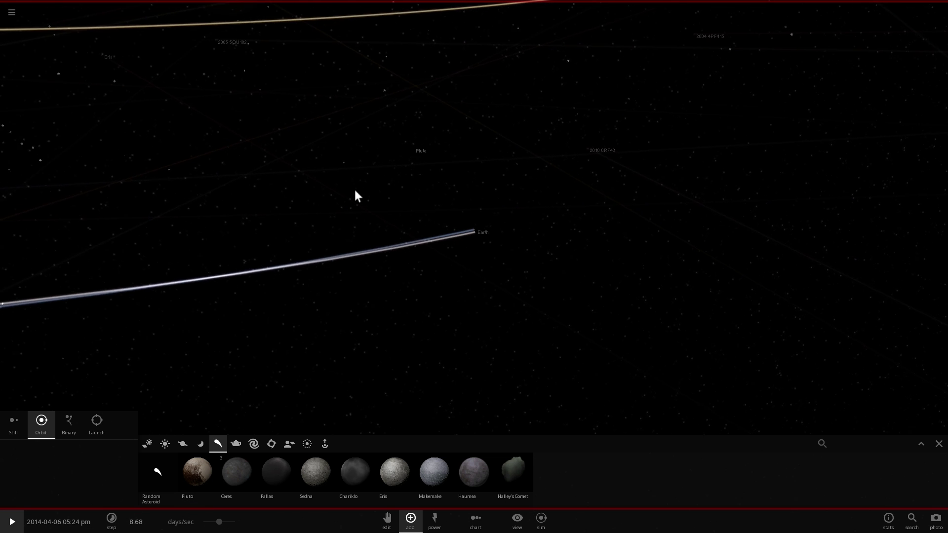
left_click_drag(391, 175, 429, 201)
key("space")
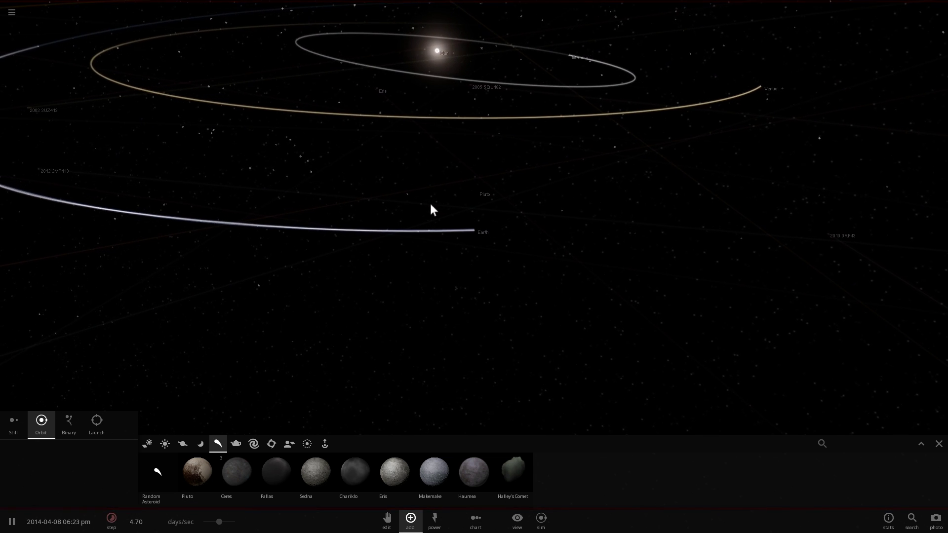
left_click(484, 191)
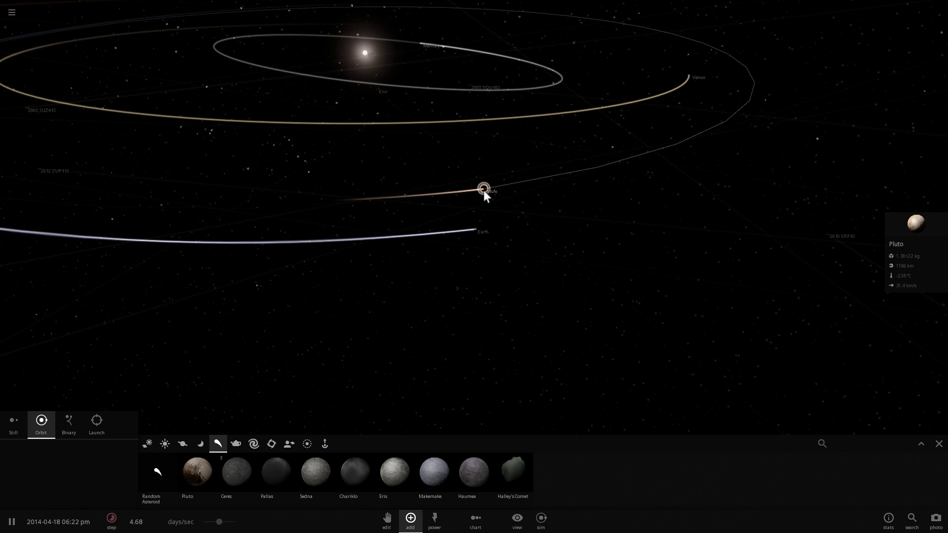
key("Delete")
key("space")
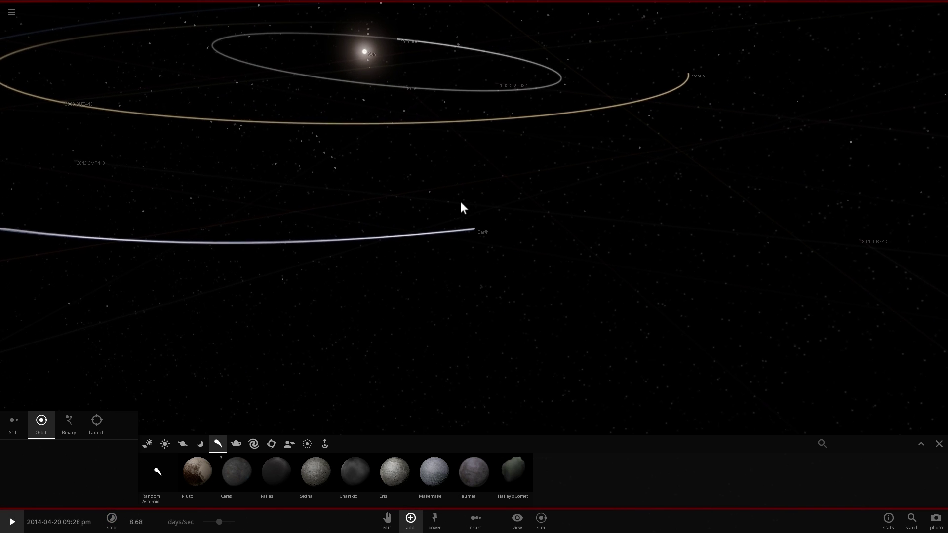
left_click(197, 455)
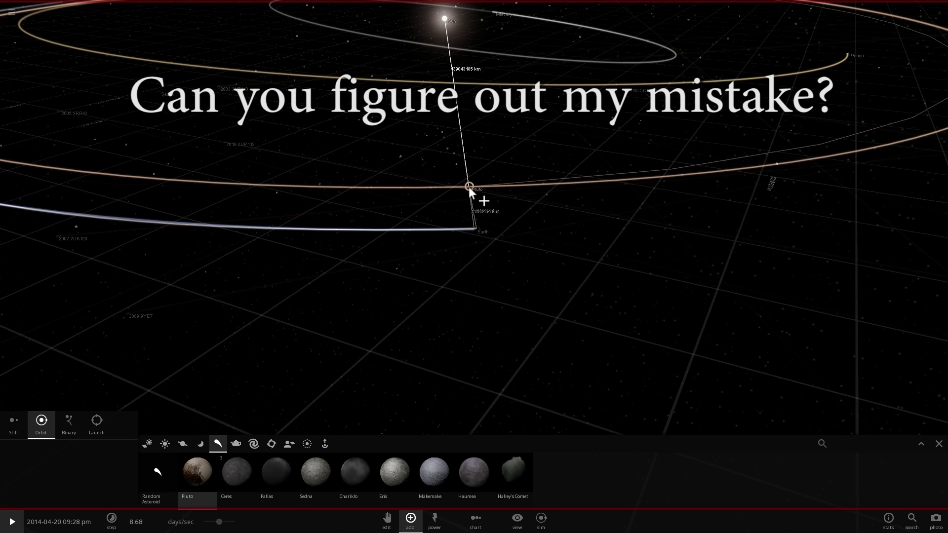
Drop the previewed Pluto near Earth, zoom out, and run the simulation so it drifts with the Moon
scroll(470, 187, "up", 5)
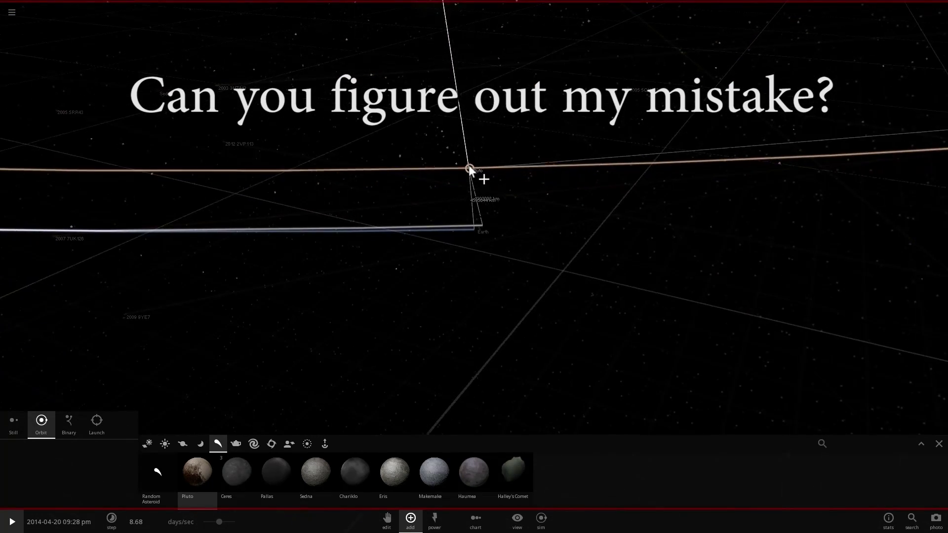
right_click_drag(467, 149, 486, 166)
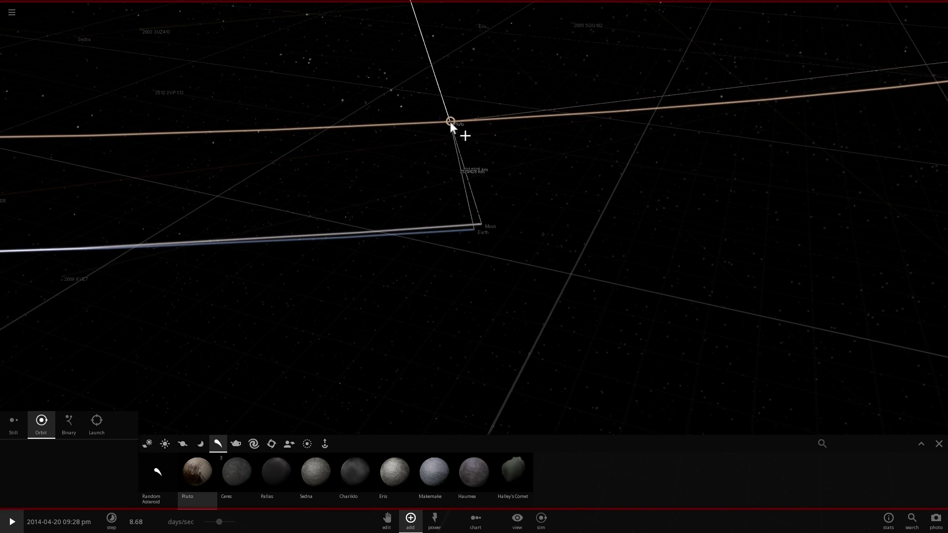
scroll(445, 103, "down", 5)
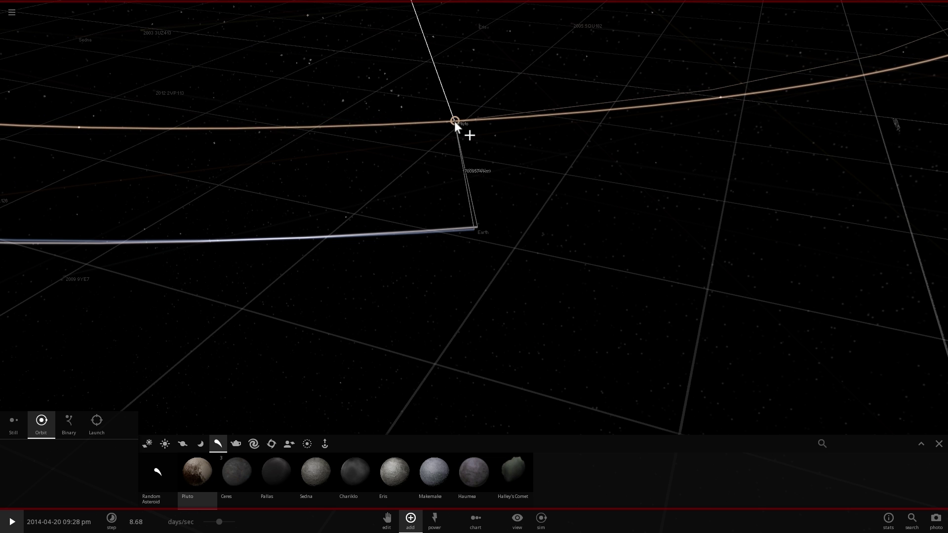
scroll(454, 120, "up", 5)
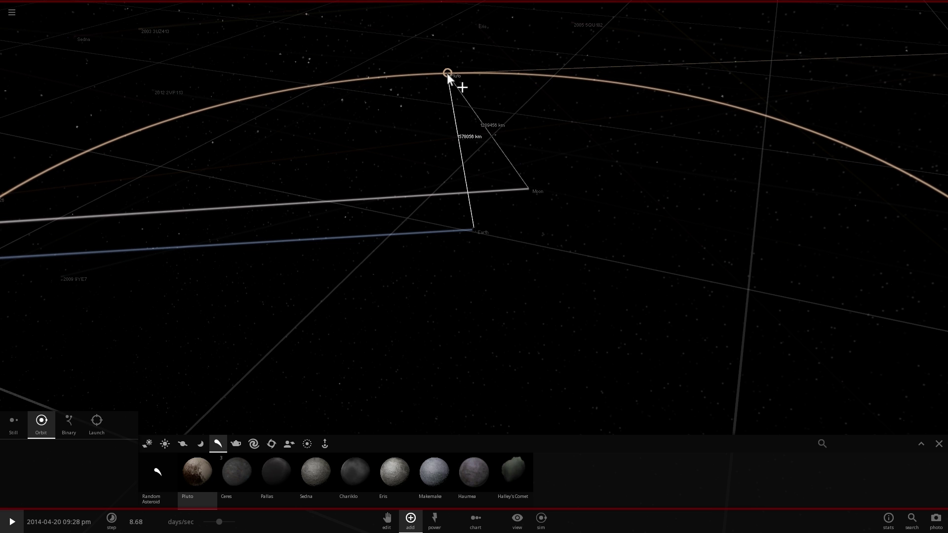
scroll(446, 78, "down", 3)
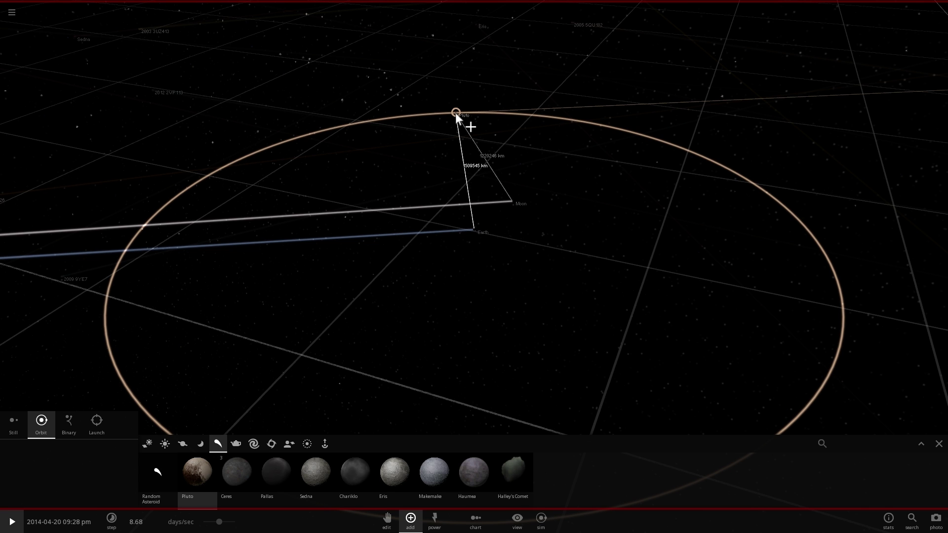
left_click(456, 112)
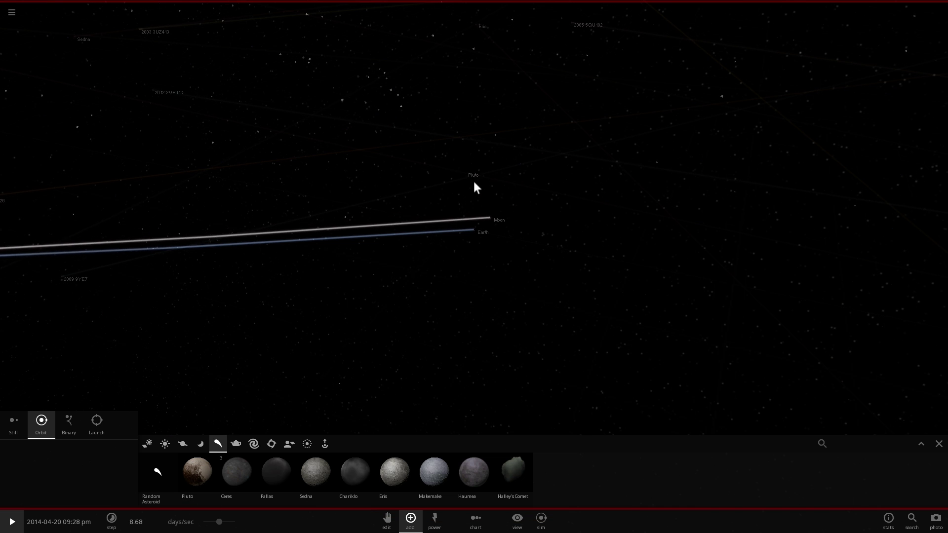
scroll(476, 244, "down", 5)
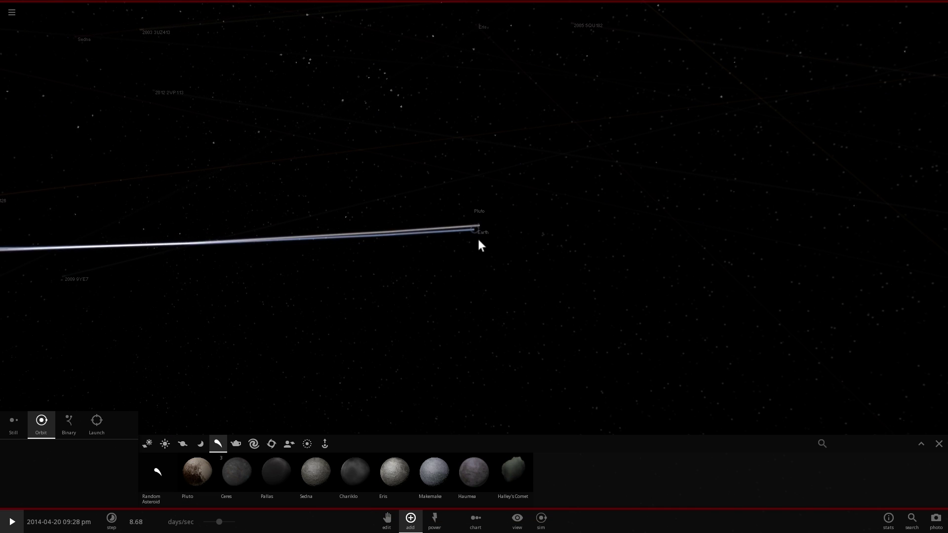
key("space")
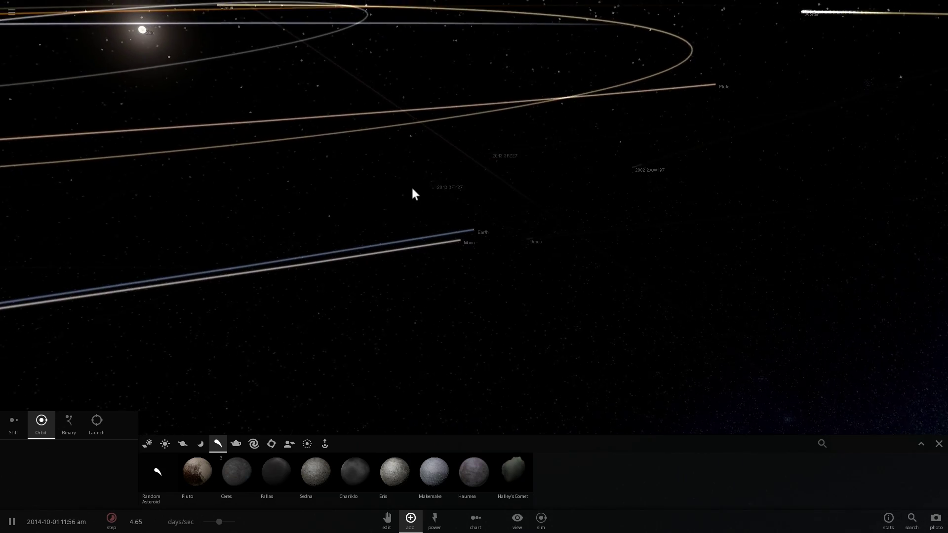
Pause the simulation, swing the view around Earth, and choose Pluto as the body to add
key("space")
scroll(587, 186, "up", 10)
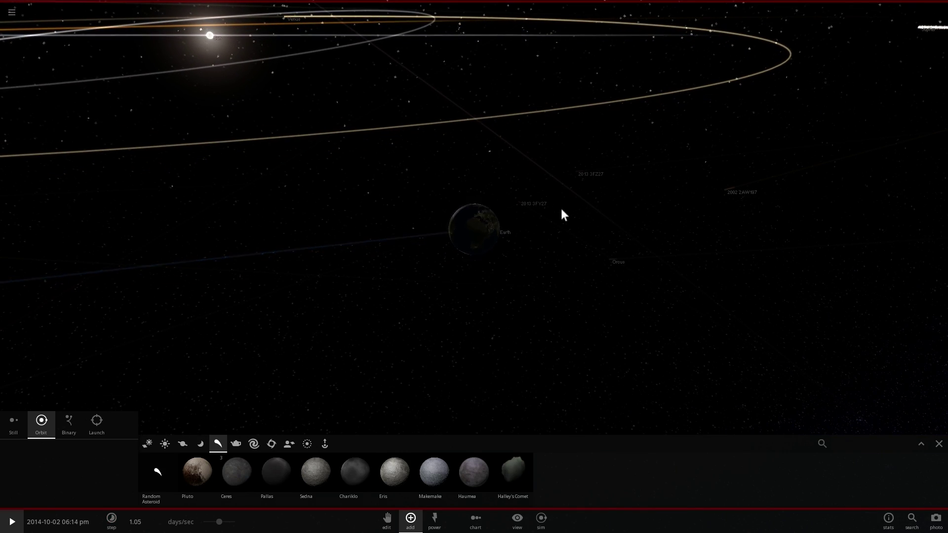
scroll(556, 216, "down", 4)
right_click_drag(639, 206, 607, 245)
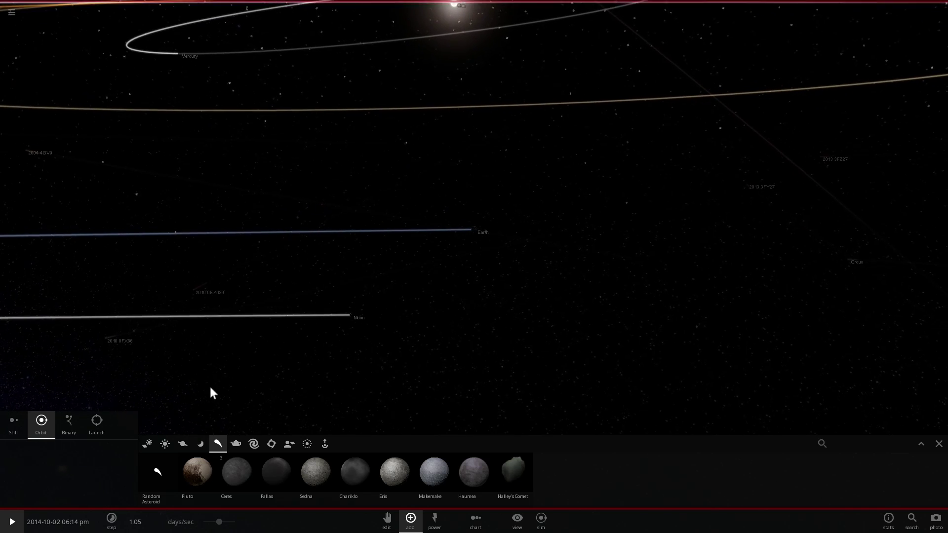
left_click(203, 470)
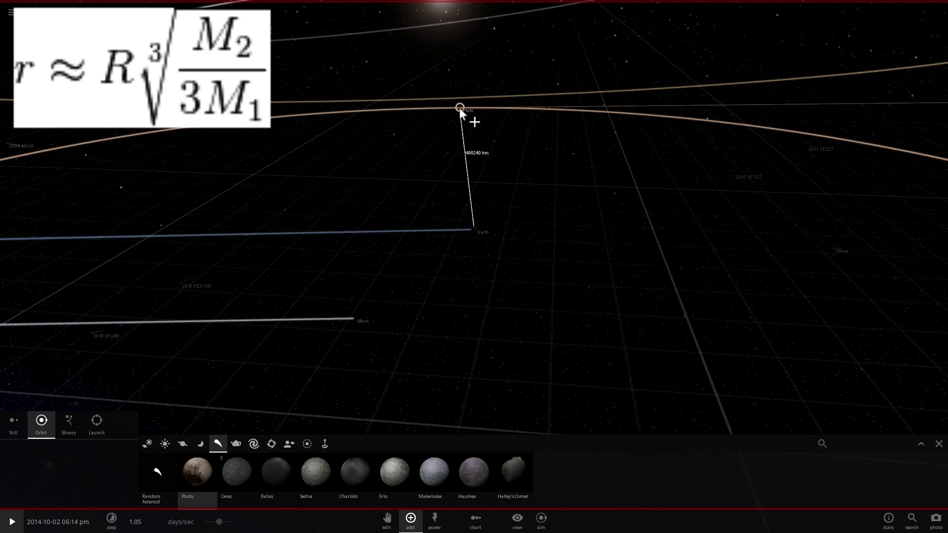
Place Pluto on Earth's sunward side, centre the view on it, and resume the simulation
left_click(458, 107)
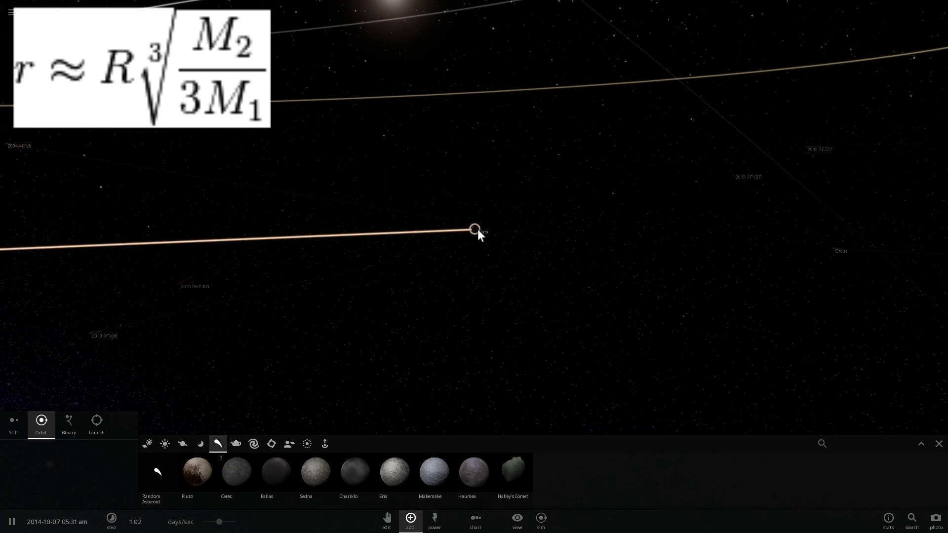
key("space")
left_click_drag(476, 253, 602, 207)
key("space")
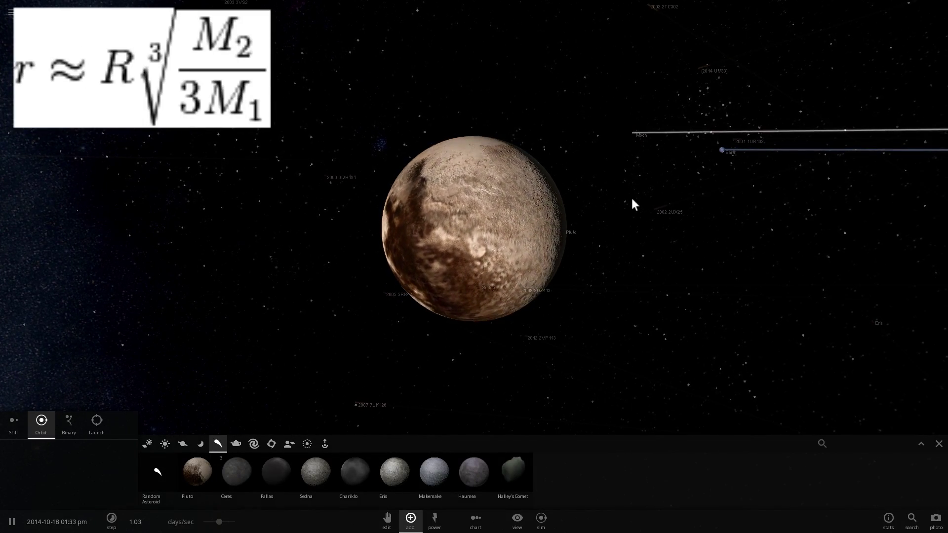
Zoom and orbit around Pluto as it travels near Earth, briefly pausing and resuming the simulation
scroll(632, 197, "down", 3)
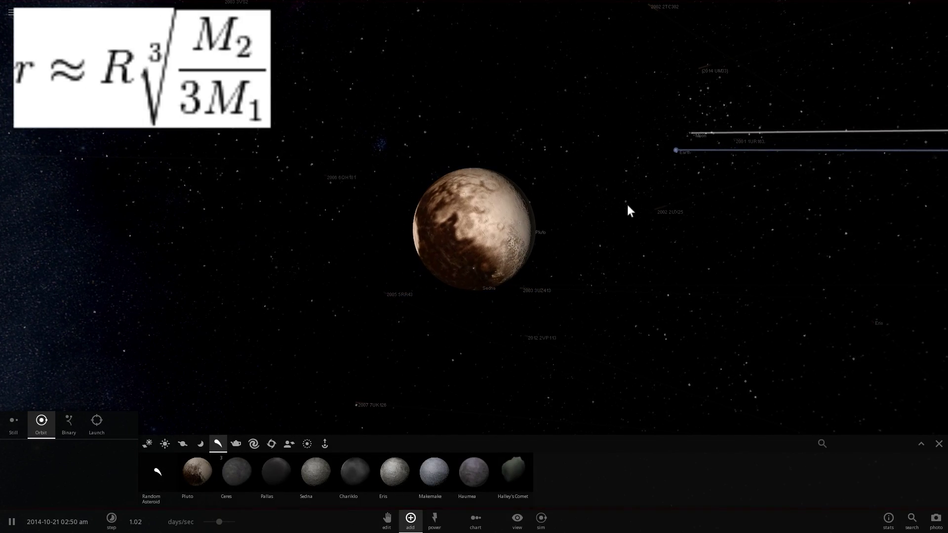
scroll(624, 211, "down", 5)
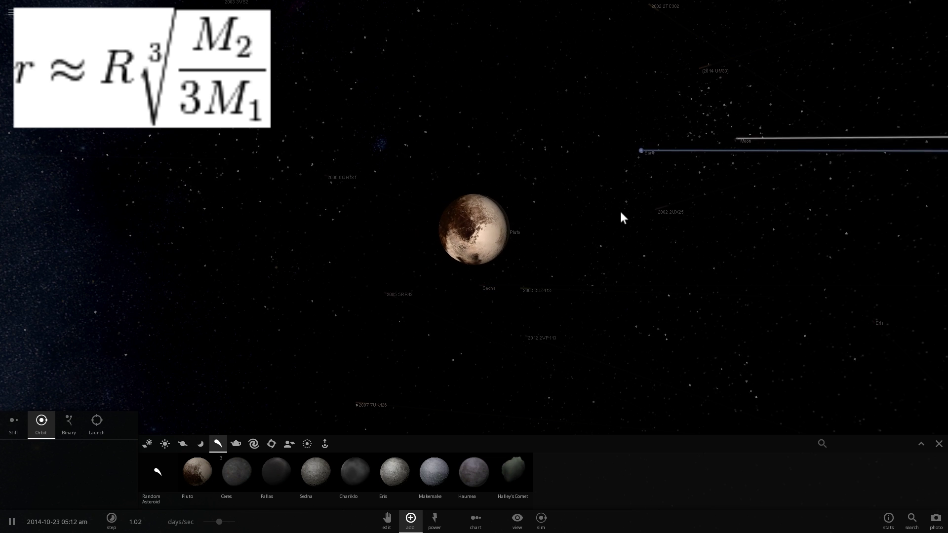
scroll(621, 212, "down", 2)
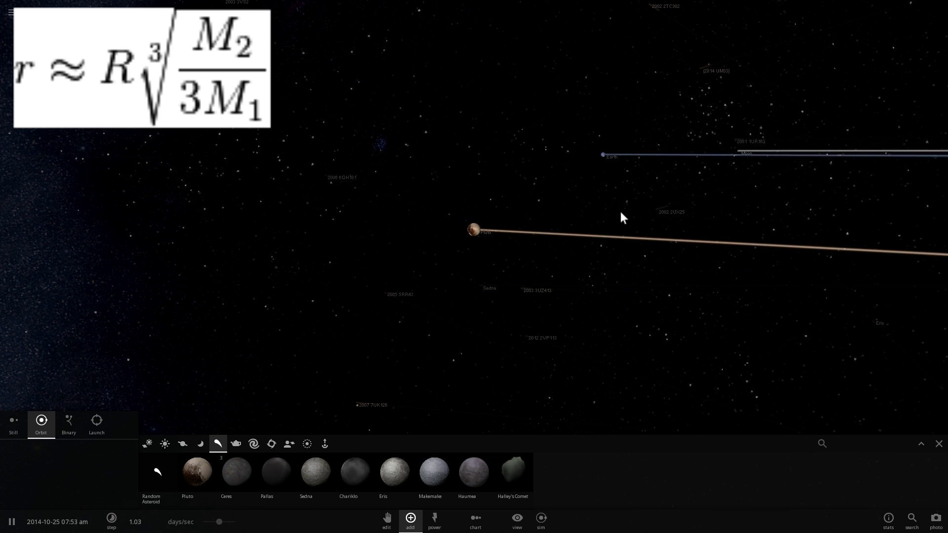
scroll(621, 212, "up", 1)
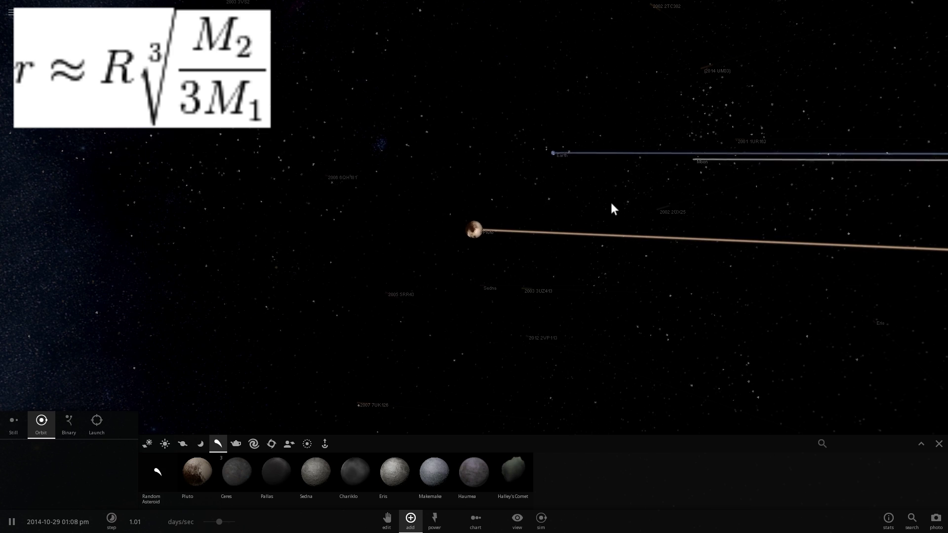
scroll(612, 202, "up", 5)
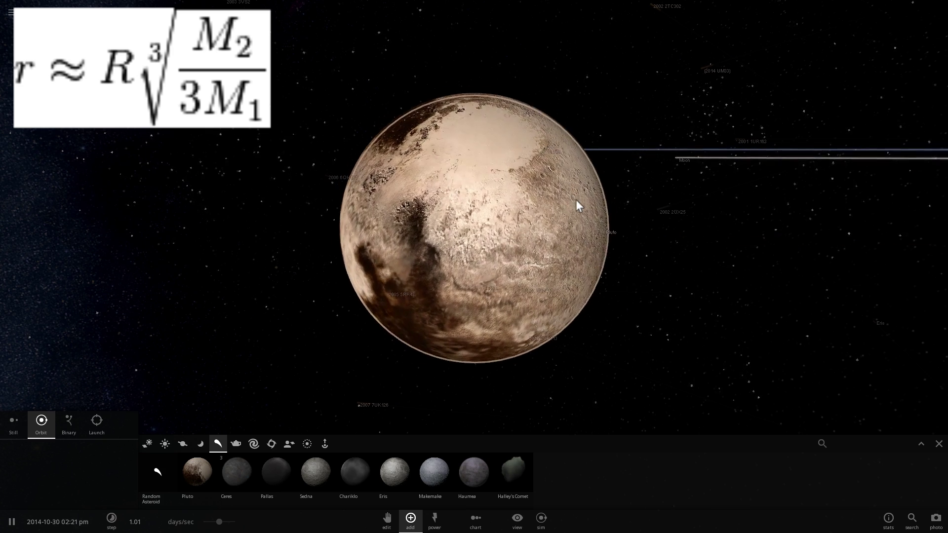
scroll(576, 200, "down", 3)
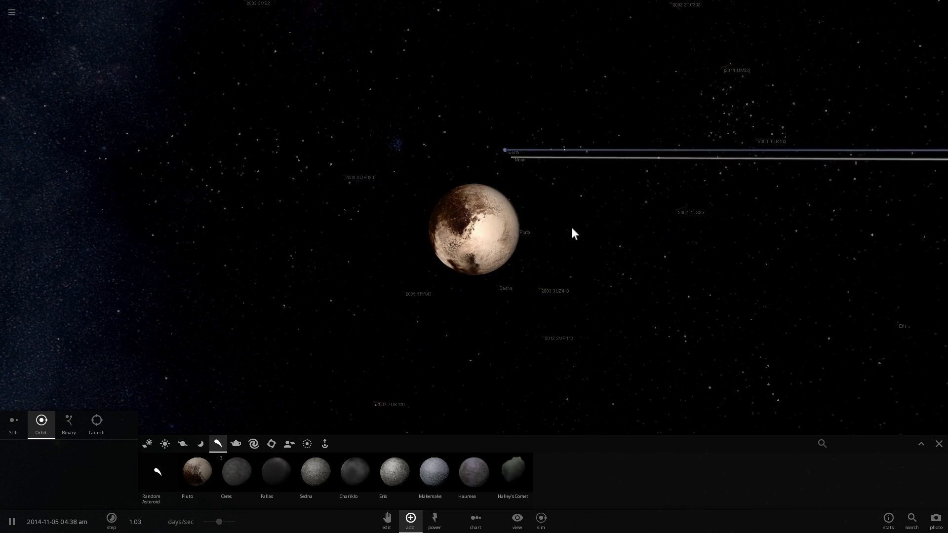
right_click_drag(572, 228, 540, 229)
scroll(536, 239, "up", 2)
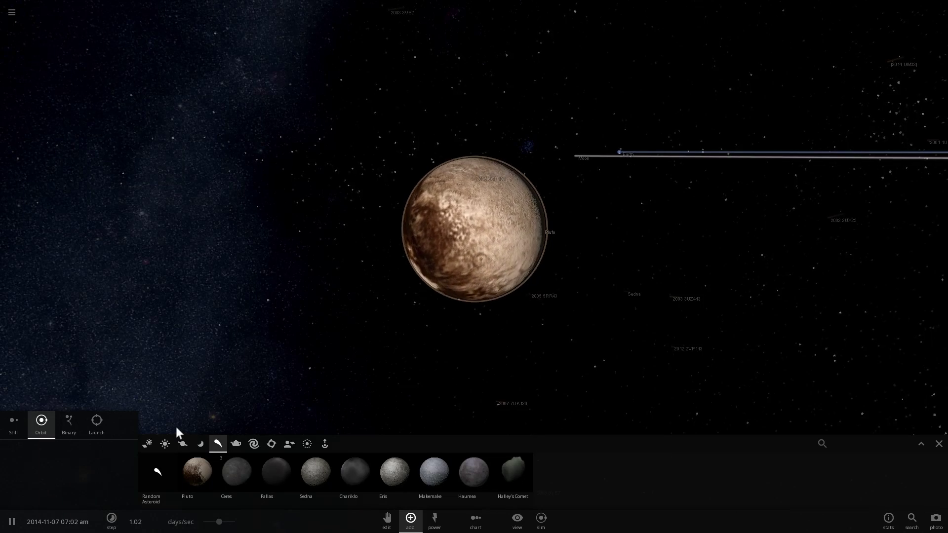
key("space")
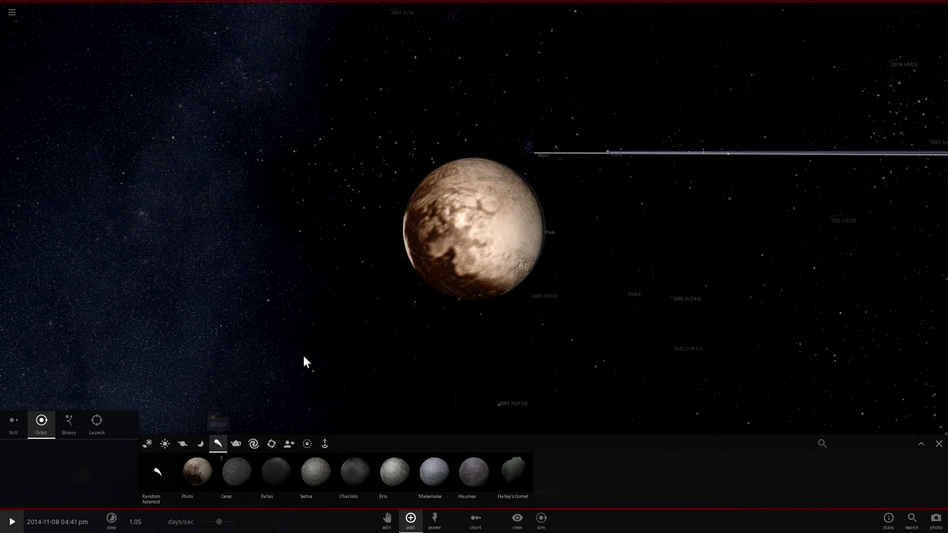
key("space")
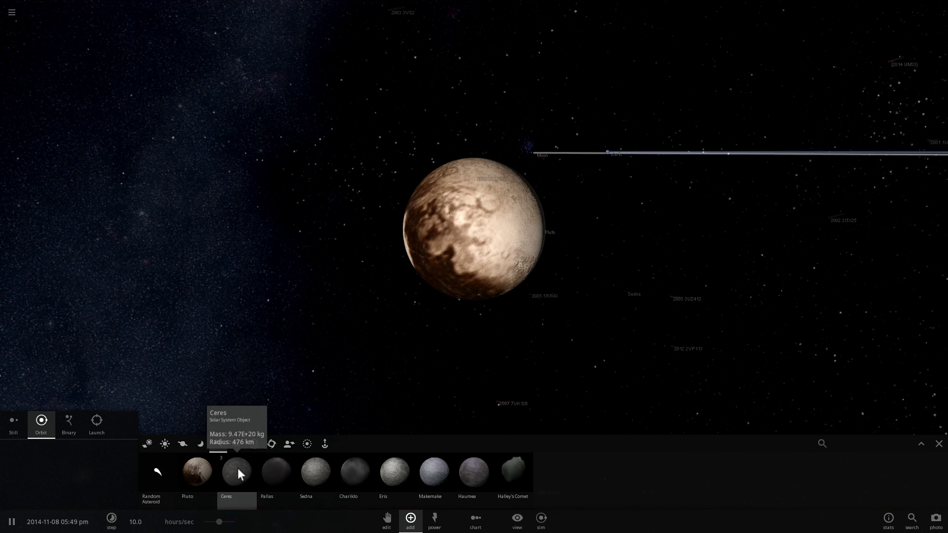
Place Halley's Comet in orbit around Pluto and select it to show its details
left_click(498, 473)
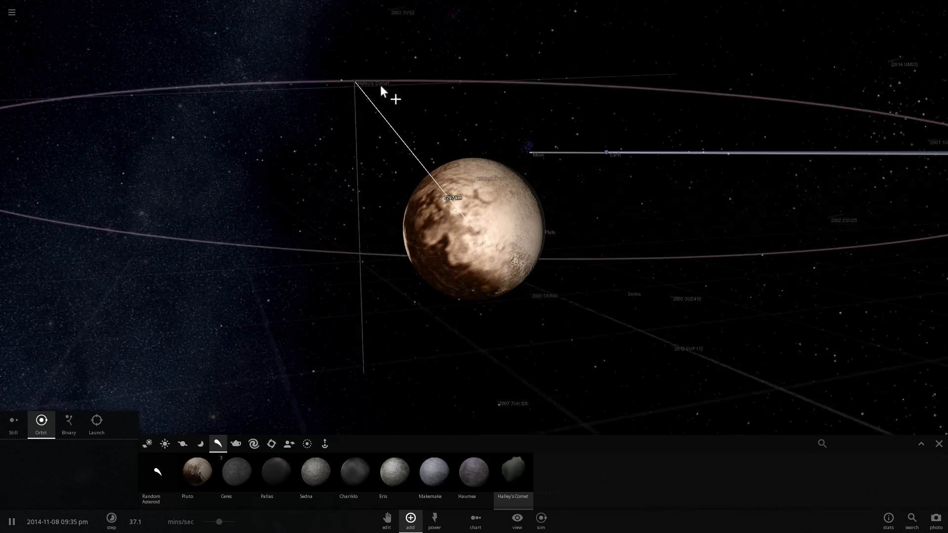
left_click(380, 55)
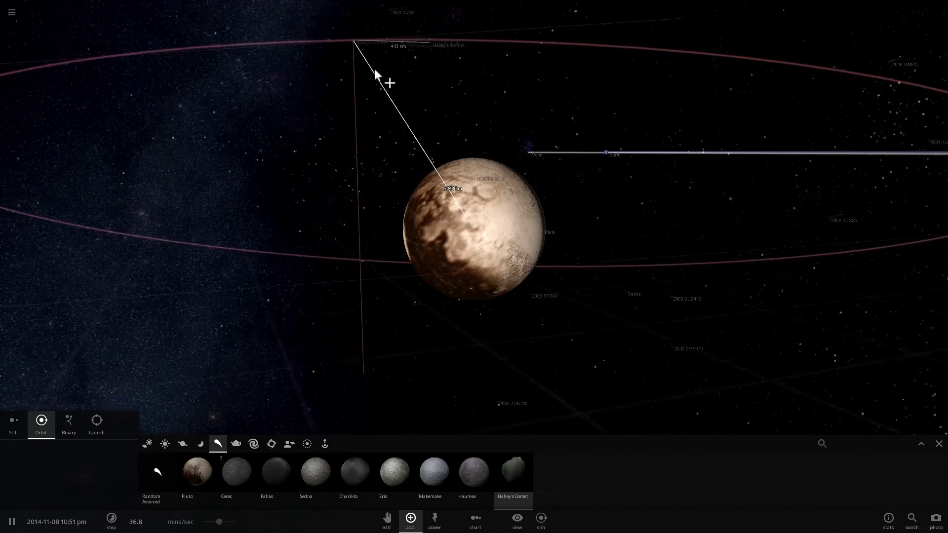
right_click_drag(481, 182, 475, 200)
scroll(475, 200, "down", 3)
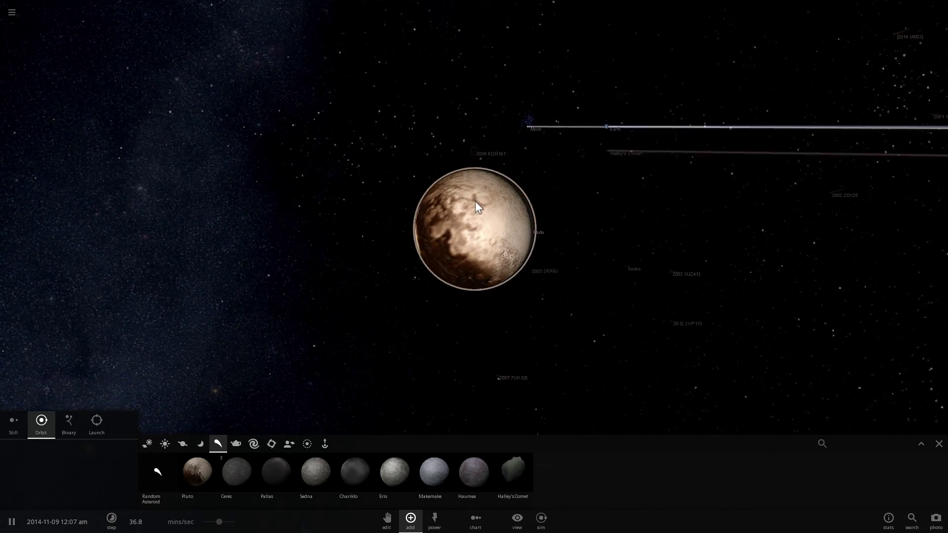
right_click_drag(545, 233, 540, 265)
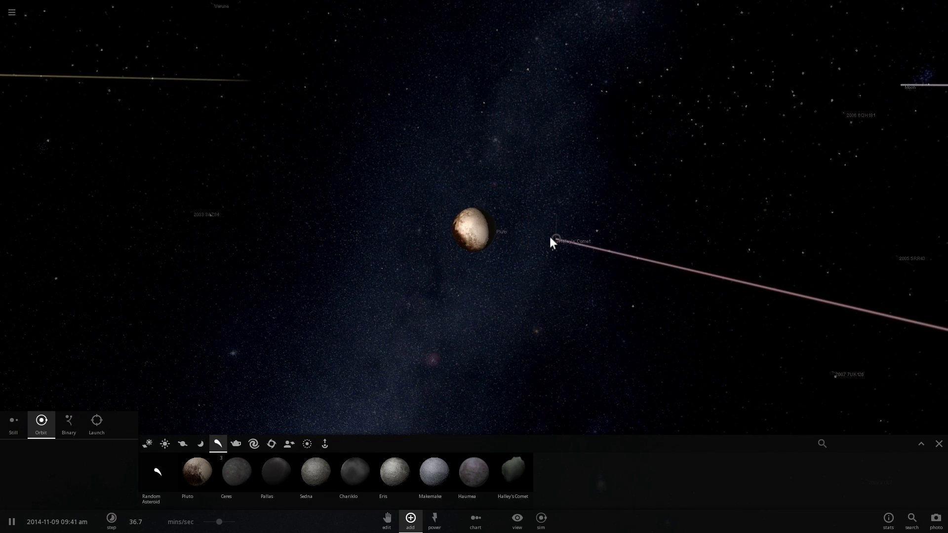
left_click(551, 238)
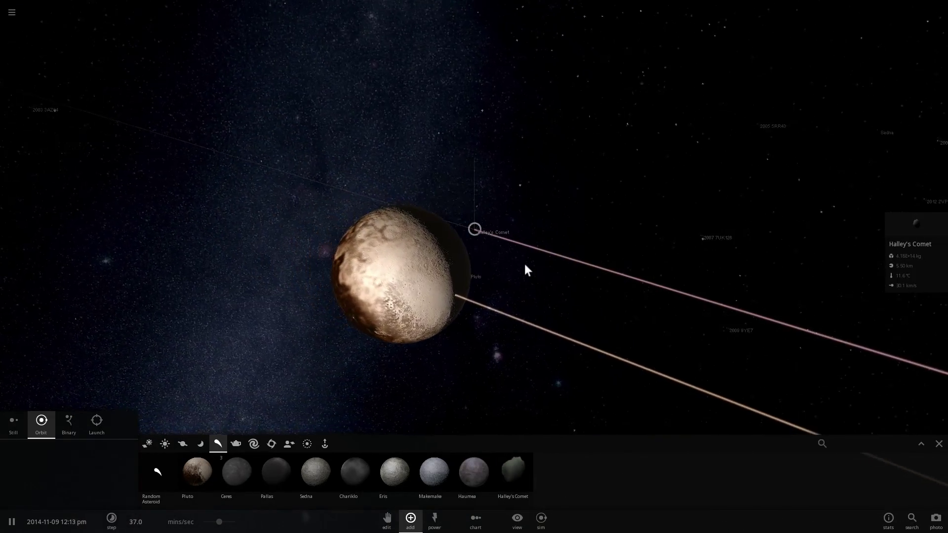
Turn on orbit paths for all bodies and rotate around Halley's Comet to see its ring around Pluto
left_click(517, 519)
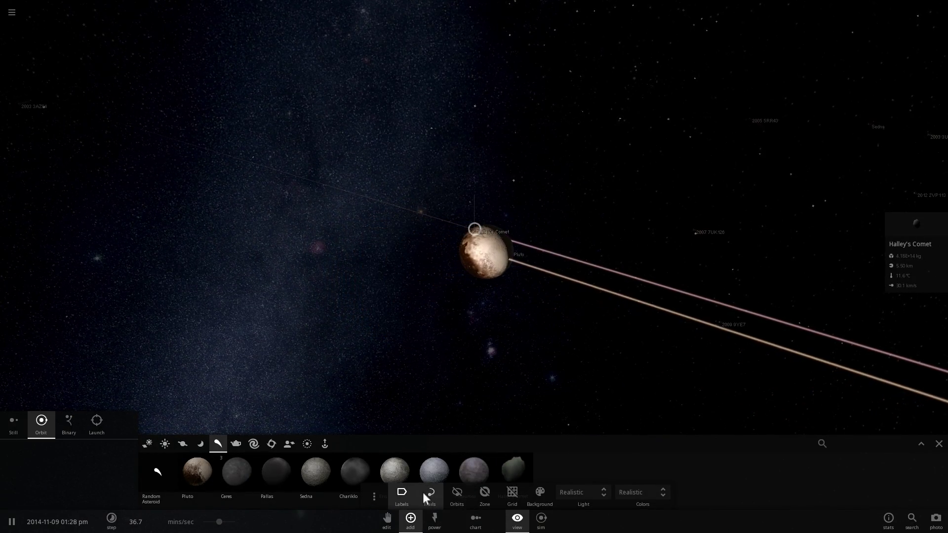
left_click(457, 493)
left_click_drag(521, 337, 464, 210)
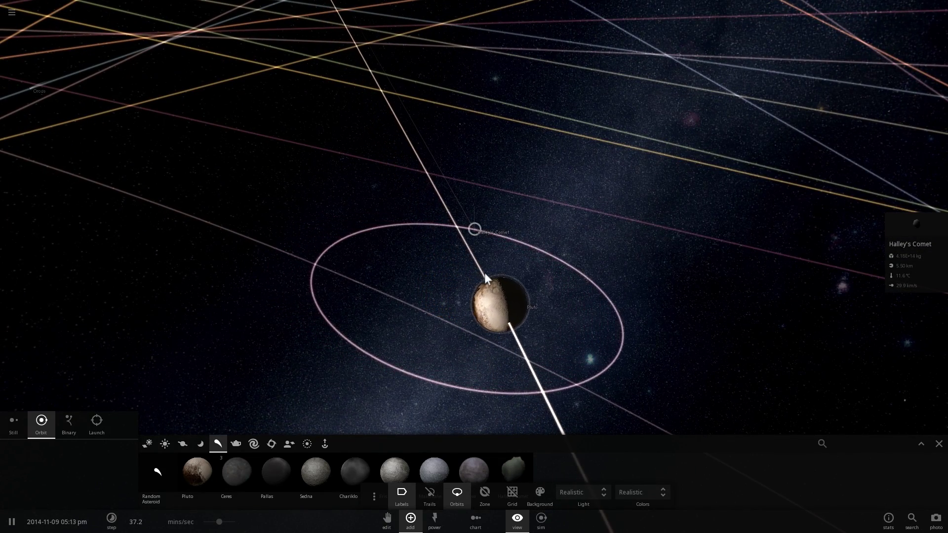
left_click_drag(552, 304, 549, 254)
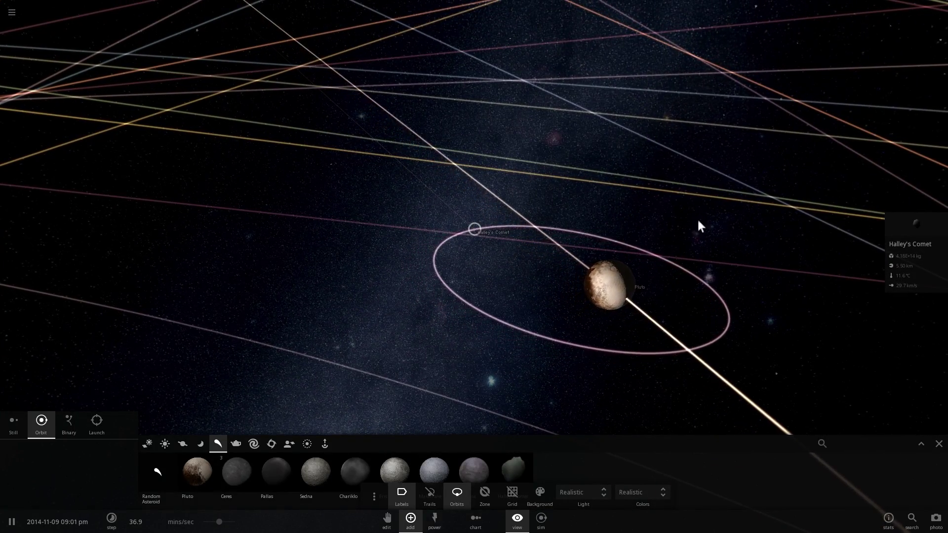
left_click_drag(699, 224, 657, 302)
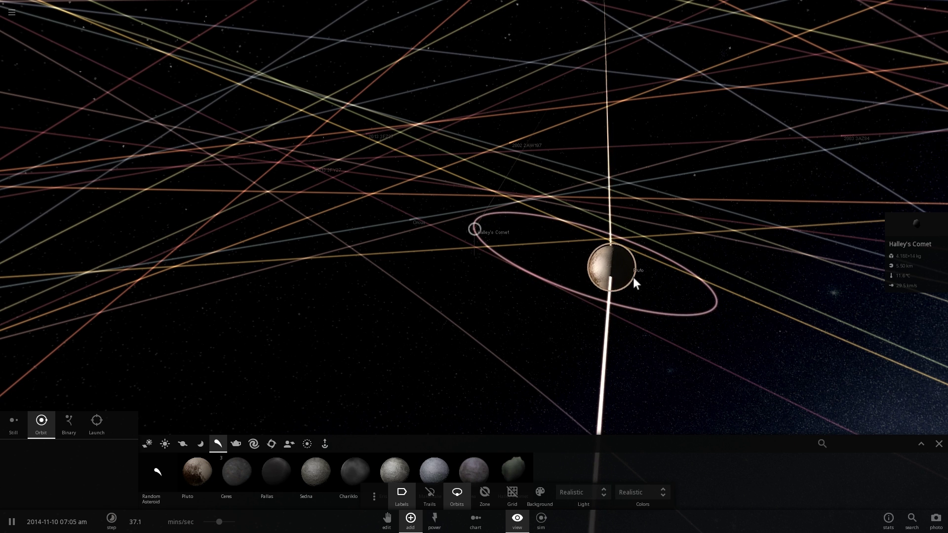
left_click_drag(633, 277, 565, 275)
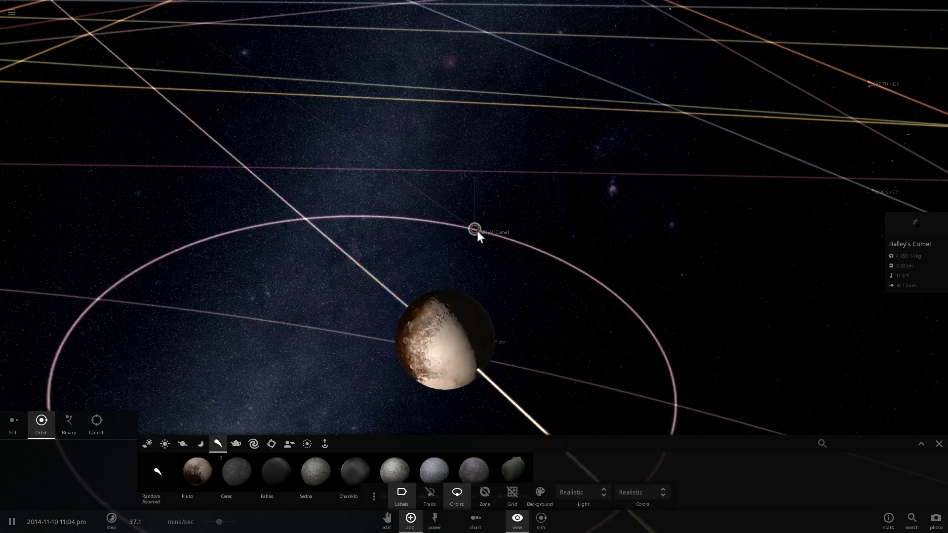
Rotate and zoom out from Halley's Comet to frame Pluto inside the comet's orbit loop
right_click_drag(496, 248, 685, 215)
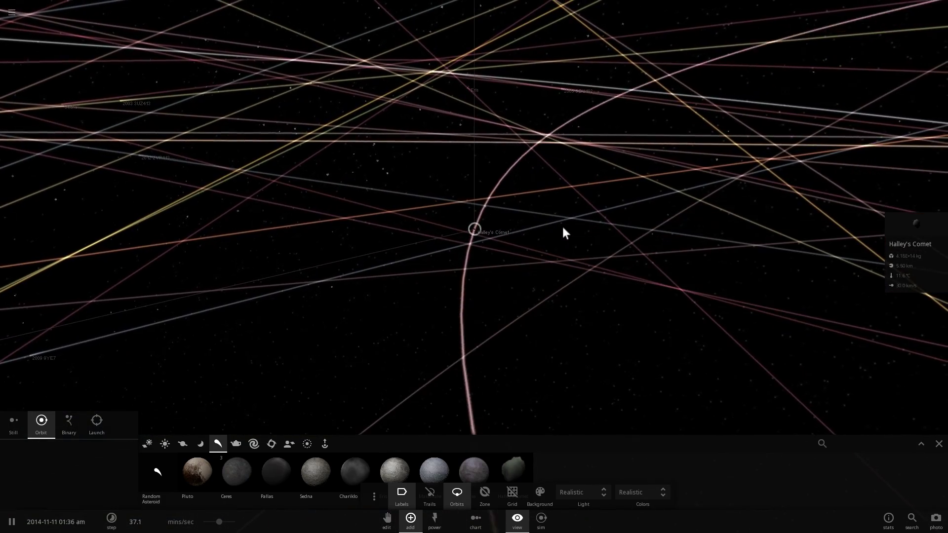
scroll(495, 247, "up", 4)
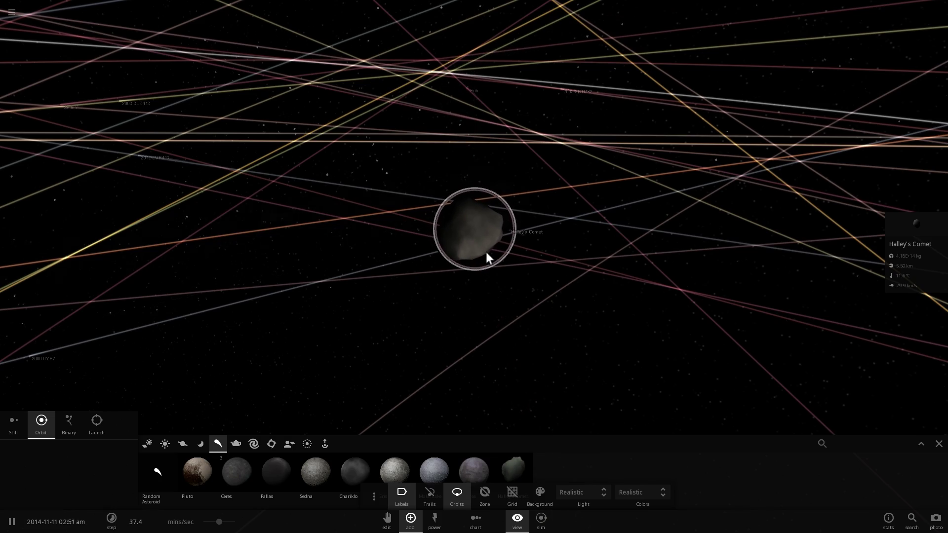
left_click_drag(494, 250, 566, 237)
scroll(564, 232, "down", 3)
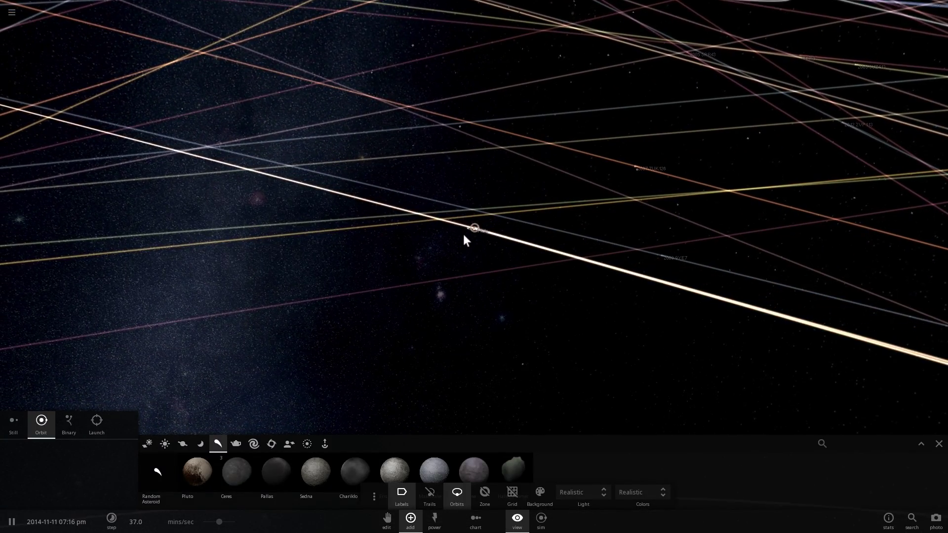
scroll(475, 251, "down", 5)
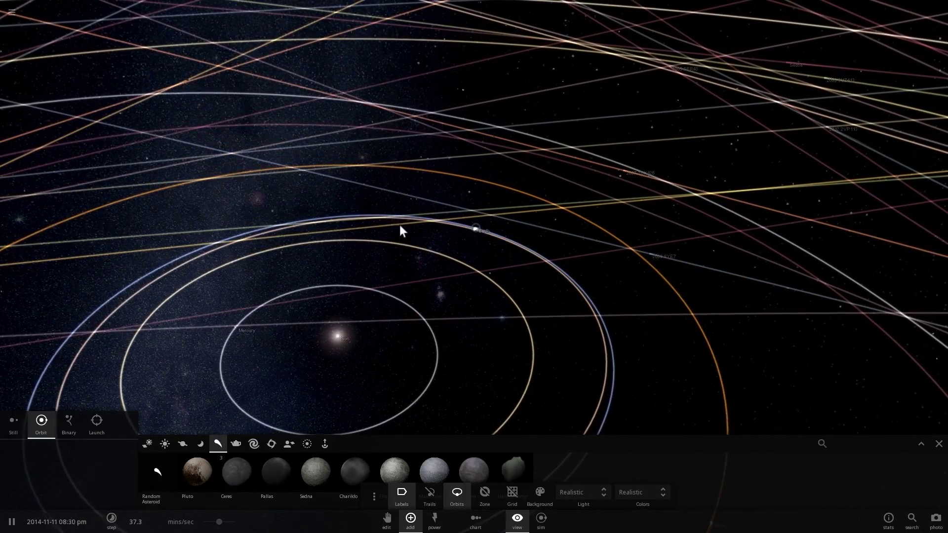
scroll(475, 275, "up", 1)
scroll(466, 261, "up", 5)
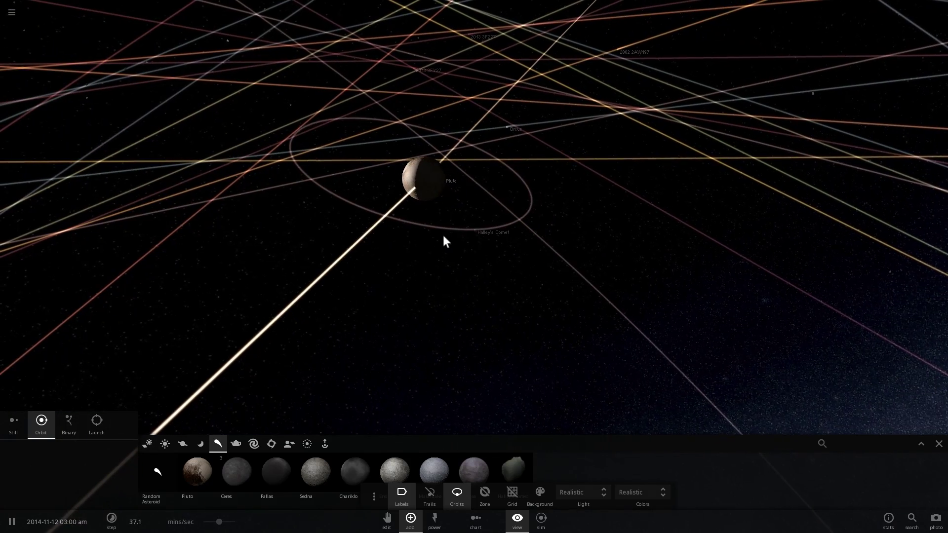
right_click_drag(363, 254, 475, 211)
scroll(475, 211, "up", 3)
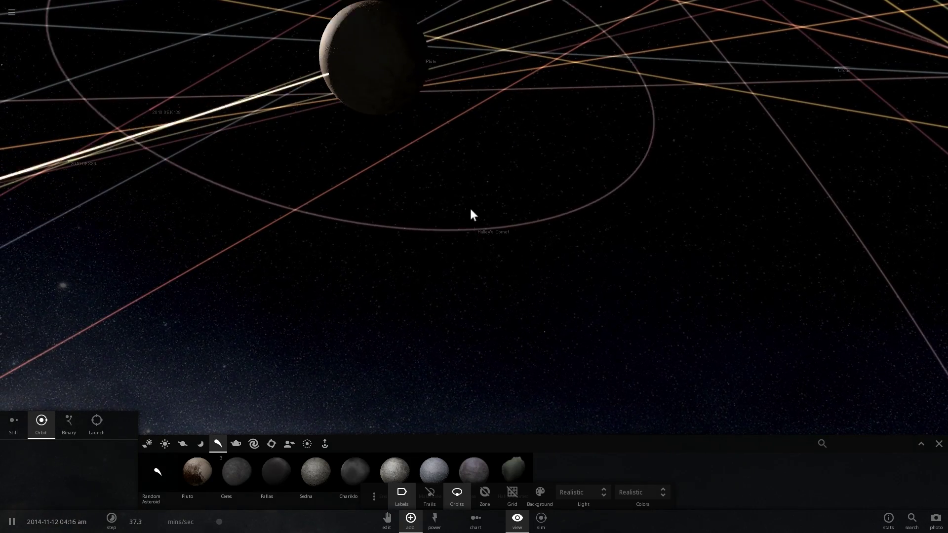
scroll(471, 208, "down", 5)
Select and delete Pluto while paused, swing the view toward the Sun, and resume the simulation
left_click(433, 191)
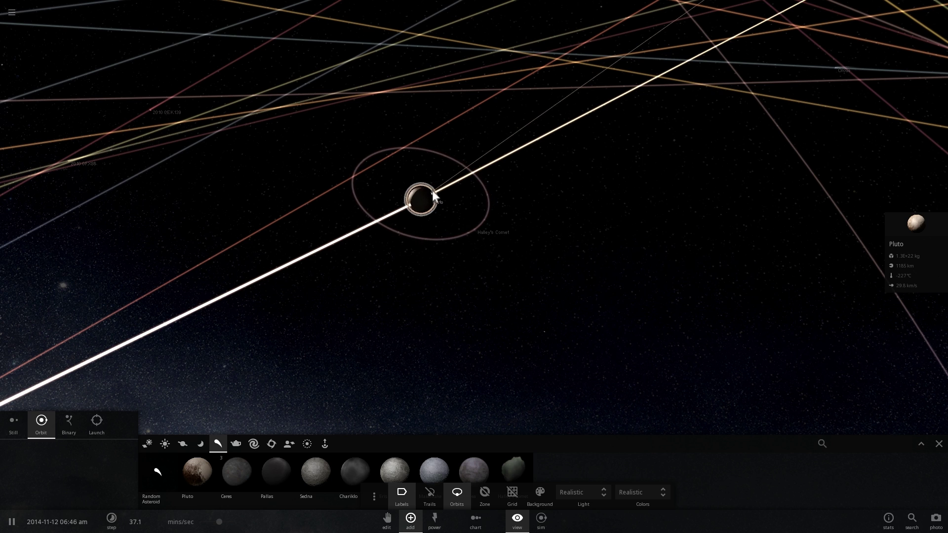
key("space")
key("Delete")
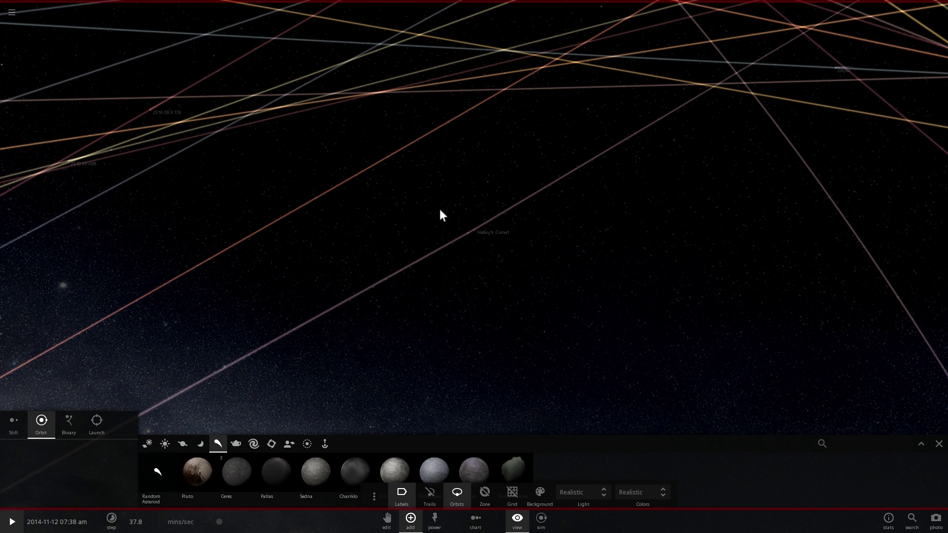
right_click_drag(422, 208, 443, 243)
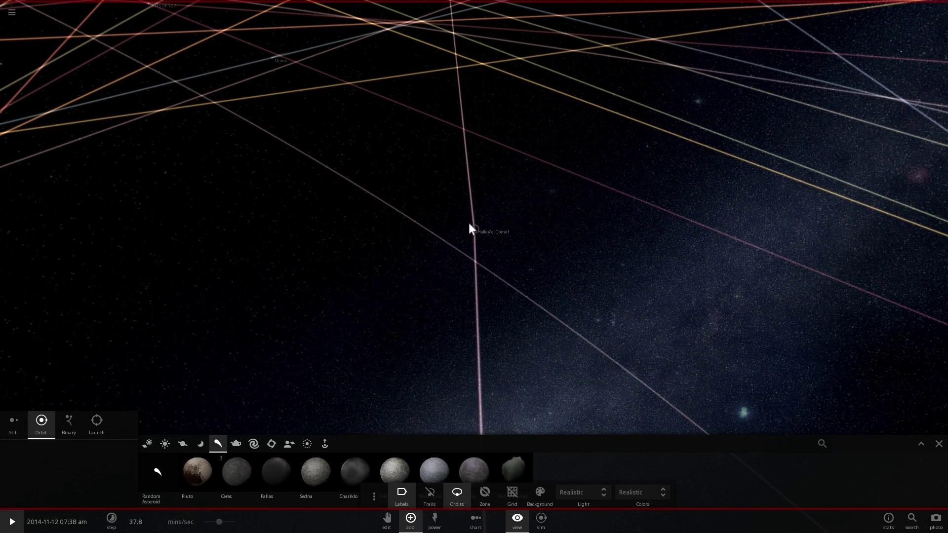
mouse_move(479, 233)
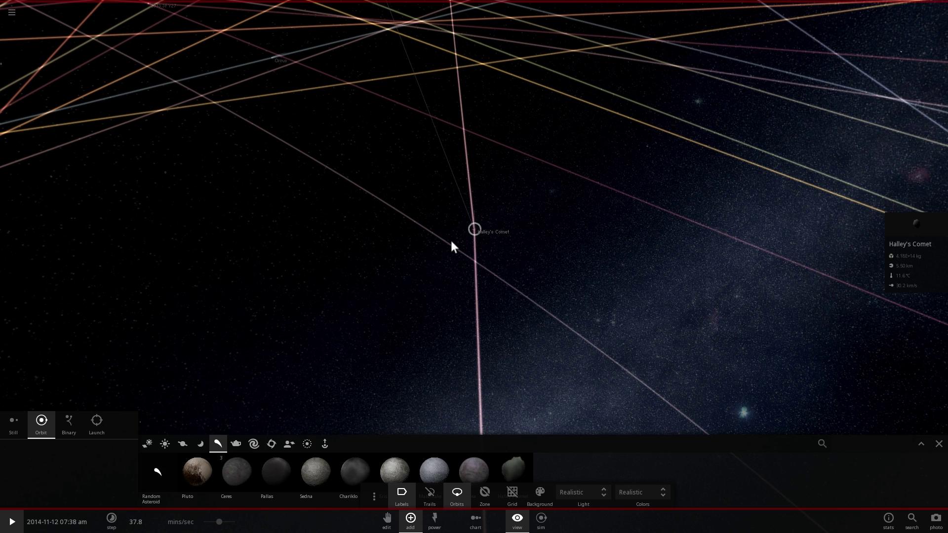
key("space")
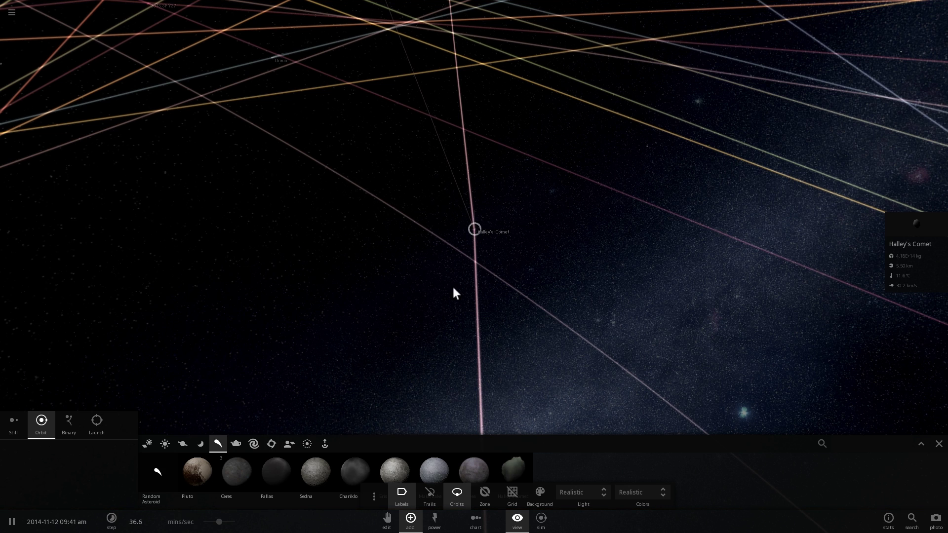
Orbit around Halley's Comet to bring Earth, the Sun and the inner planet orbits into view
right_click_drag(368, 274, 489, 169)
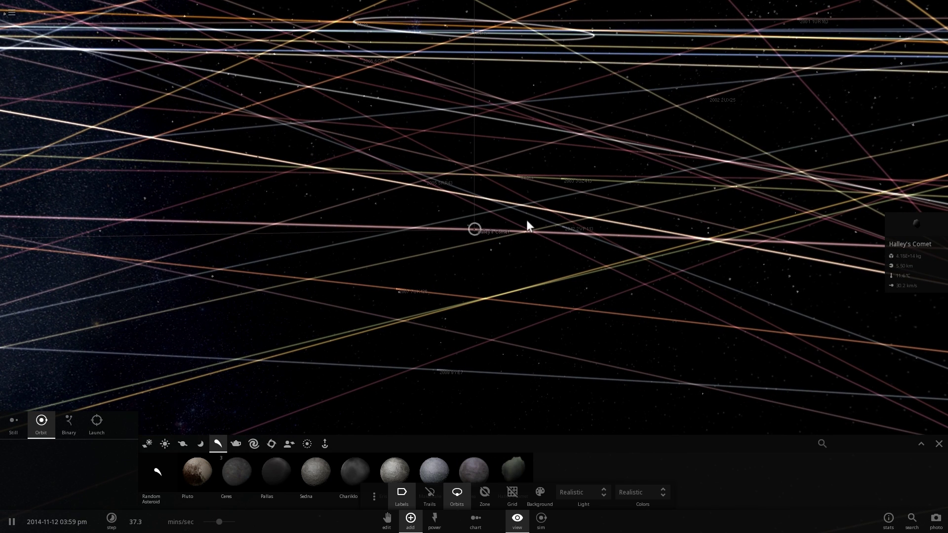
scroll(489, 234, "up", 6)
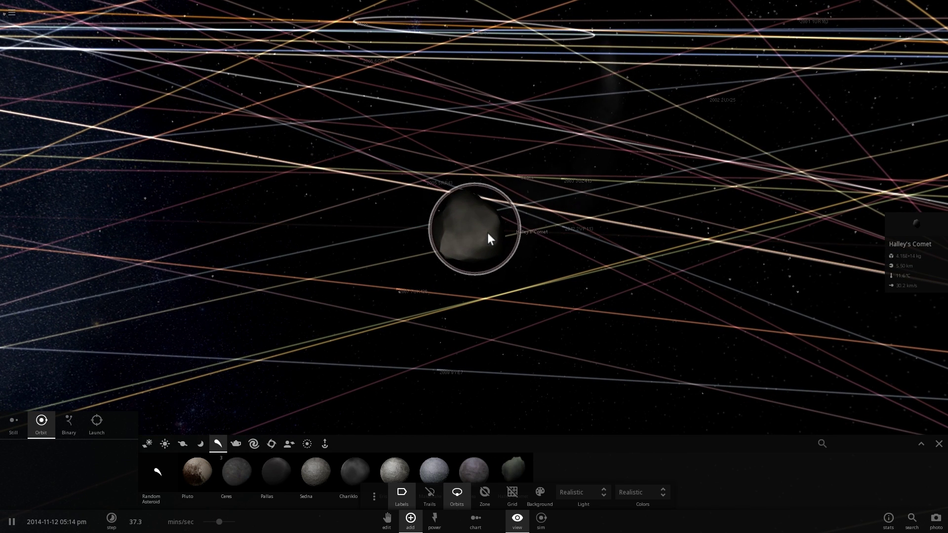
scroll(494, 236, "down", 5)
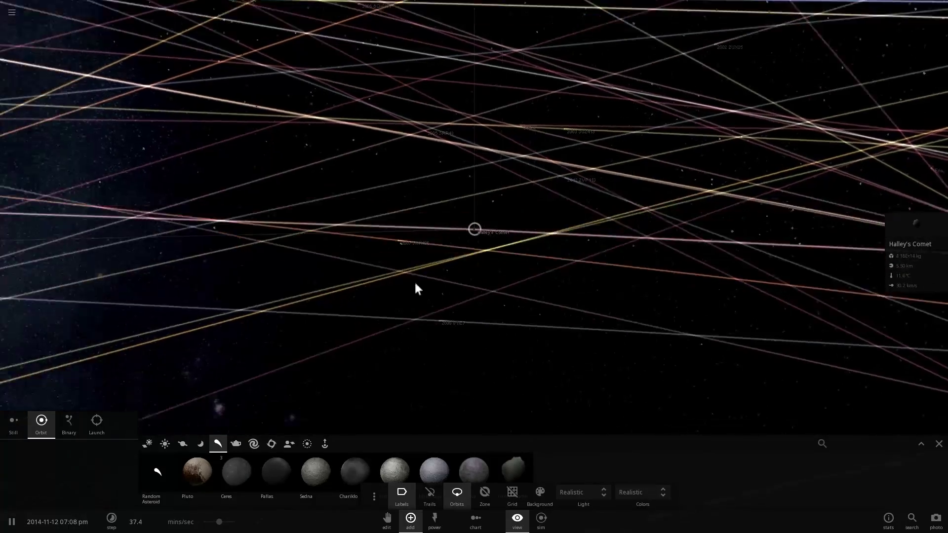
right_click_drag(416, 283, 405, 276)
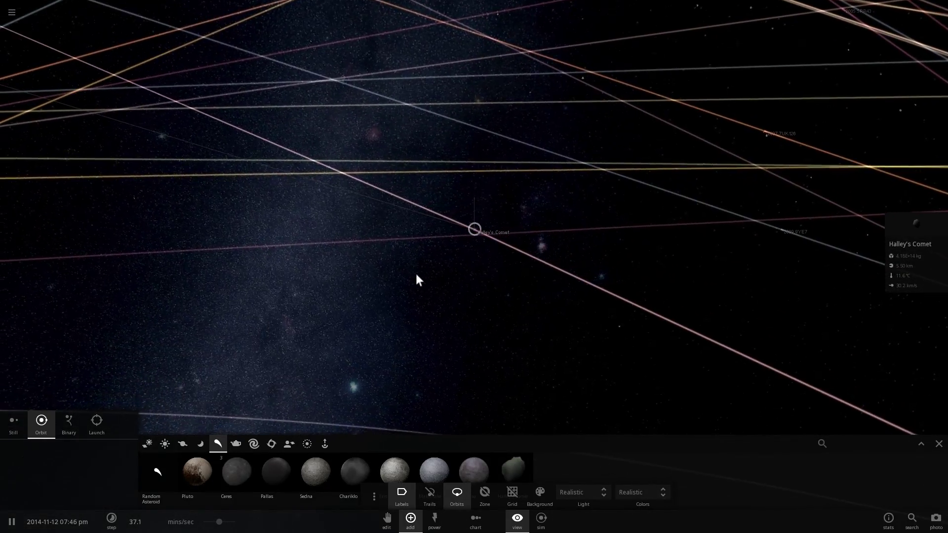
mouse_move(434, 247)
left_mouse_down()
mouse_move(465, 249)
mouse_move(461, 257)
mouse_move(491, 245)
mouse_move(432, 237)
mouse_move(474, 220)
mouse_move(492, 233)
left_mouse_up()
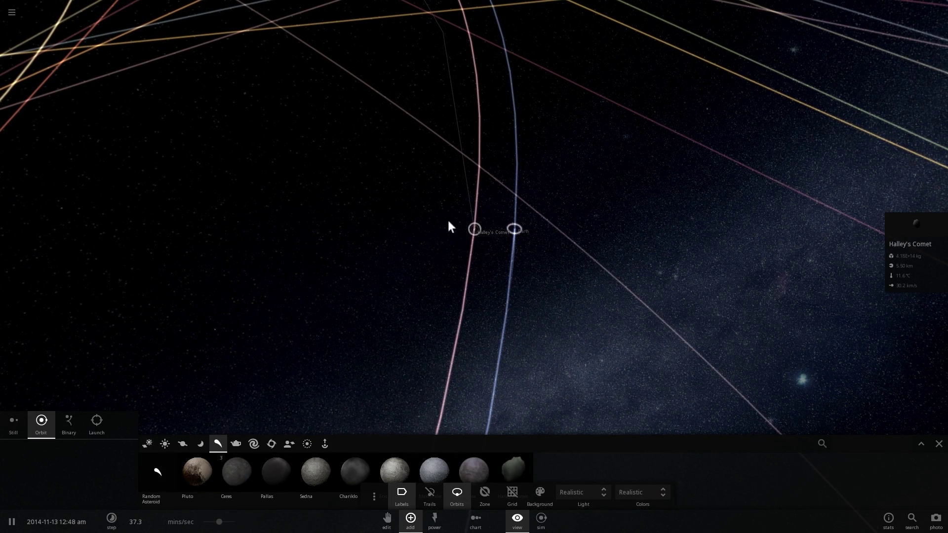
left_click_drag(458, 246, 421, 206)
right_click_drag(445, 206, 543, 269)
left_click_drag(543, 272, 525, 244)
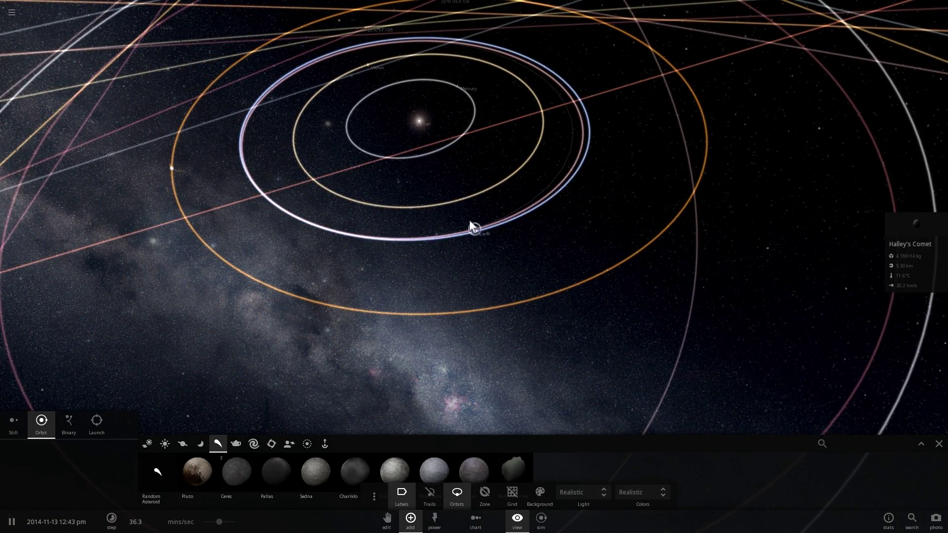
scroll(476, 223, "up", 2)
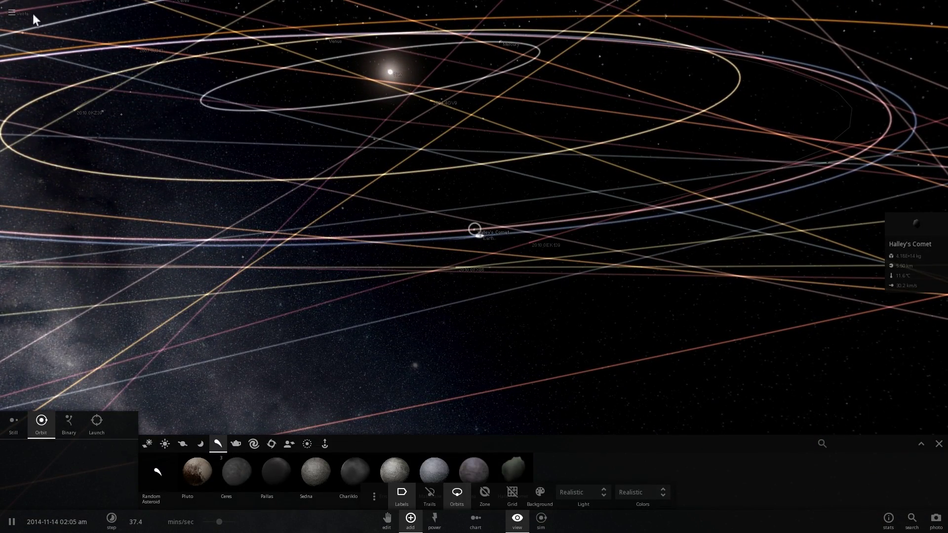
Search all saved simulations for 'lagr' and load the Lagrange Test scenario
left_click(8, 14)
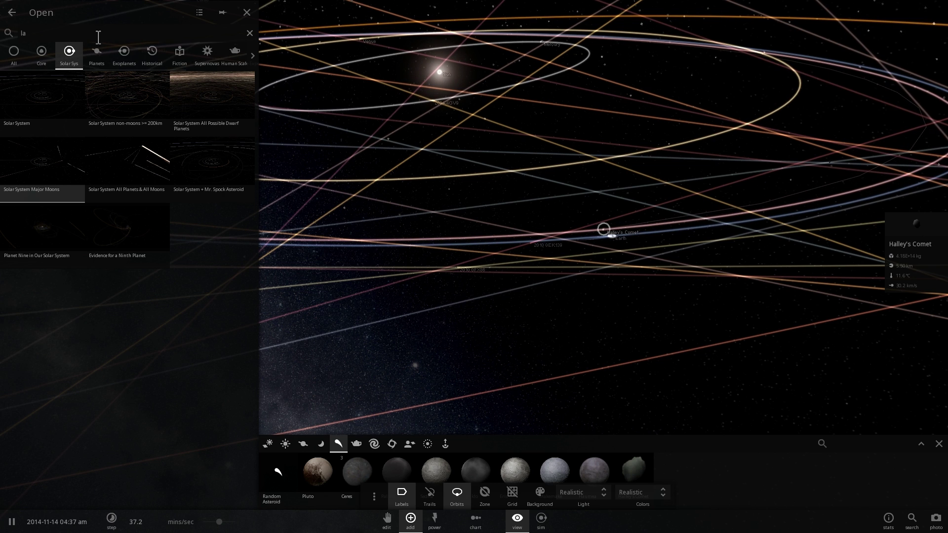
left_click(18, 47)
type("la")
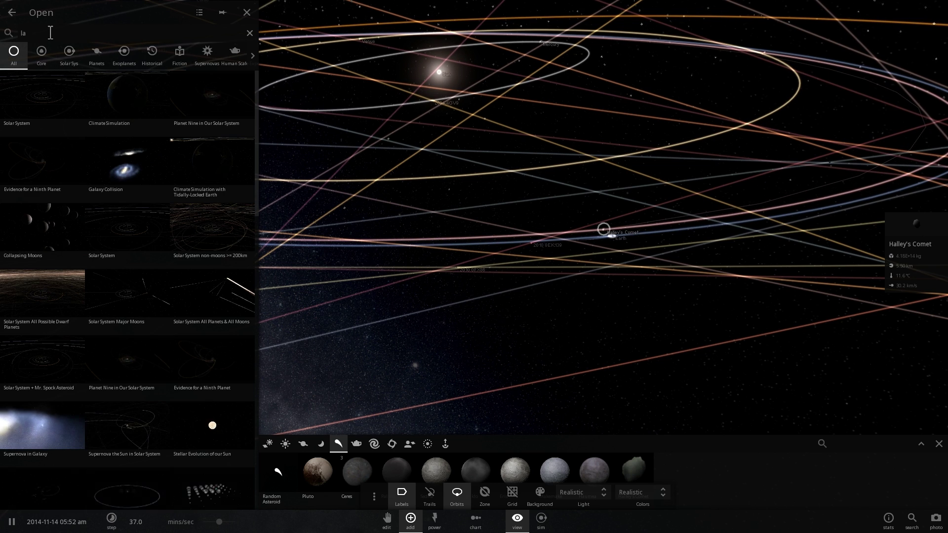
type("gr")
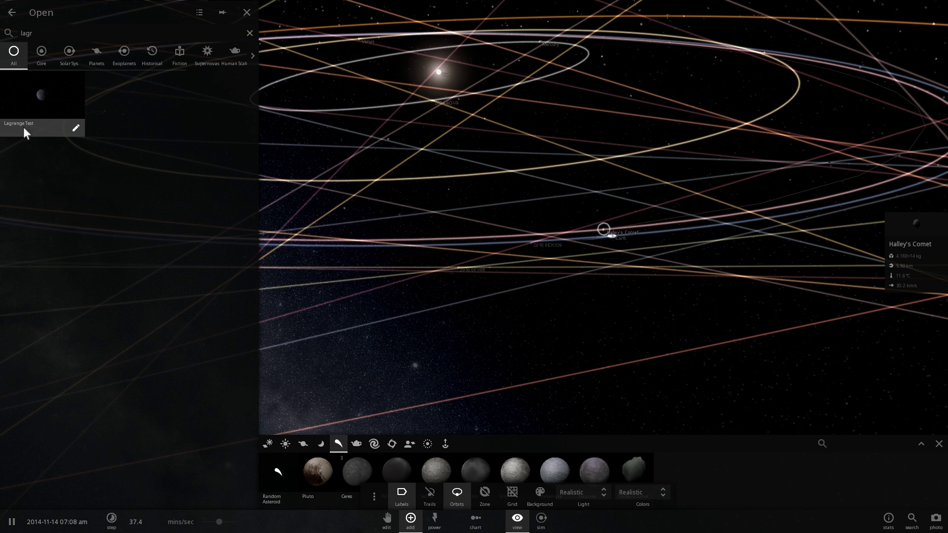
left_click(28, 93)
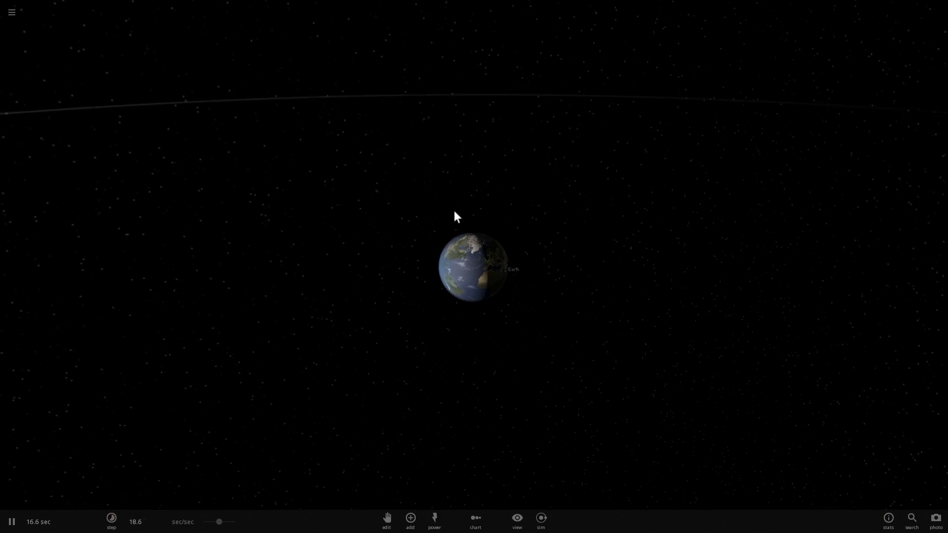
Look around the Moon, then follow the Space Station in a flat Sun–Earth–Moon view
scroll(452, 240, "down", 4)
left_click_drag(563, 259, 336, 298)
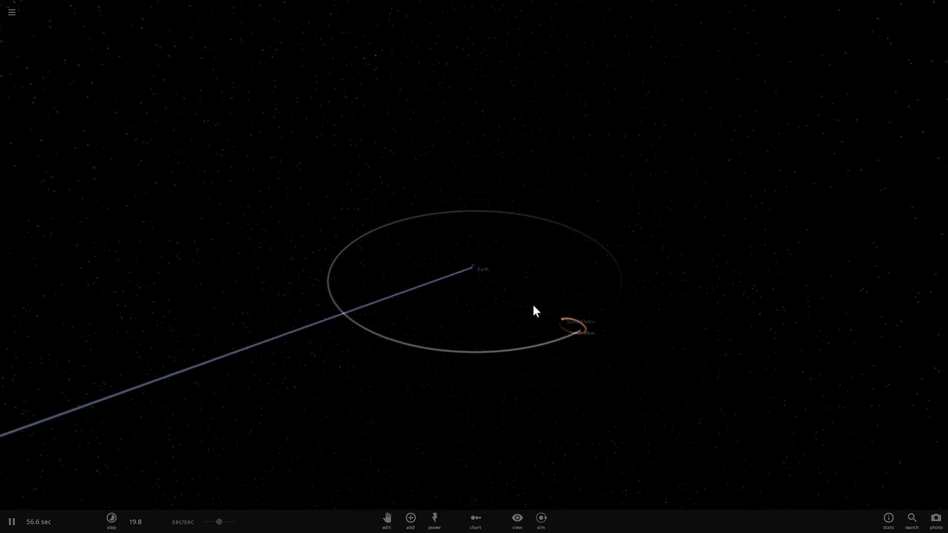
double_click(548, 345)
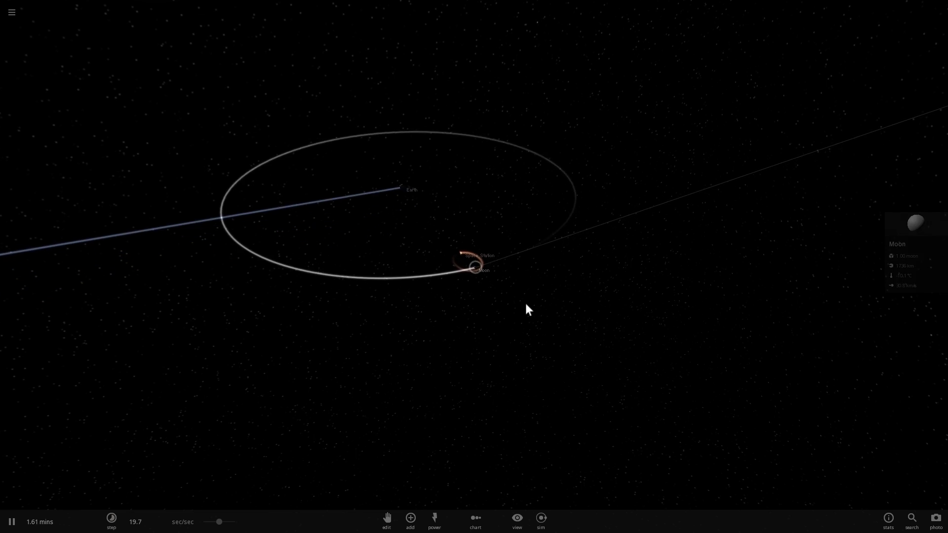
scroll(530, 291, "up", 8)
left_click_drag(532, 290, 474, 277)
scroll(474, 272, "down", 5)
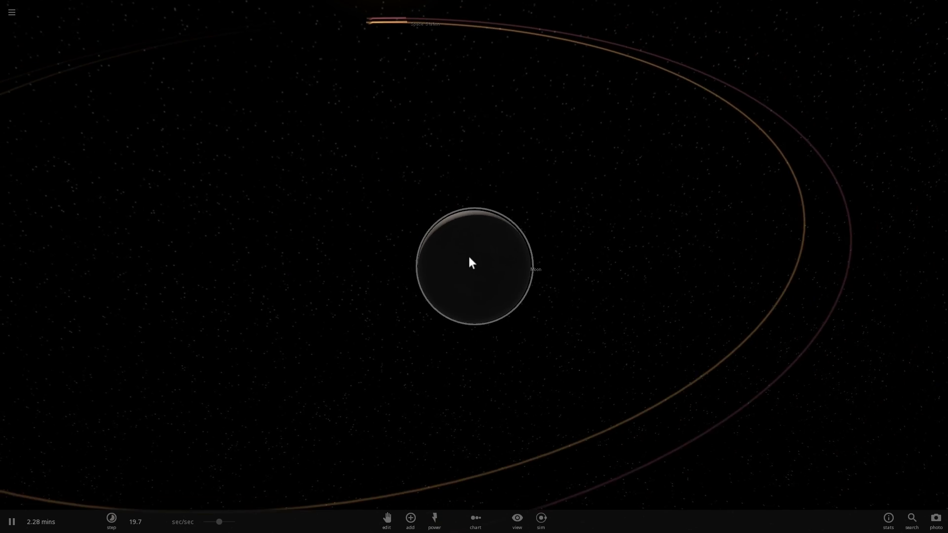
scroll(454, 197, "down", 5)
scroll(453, 192, "up", 2)
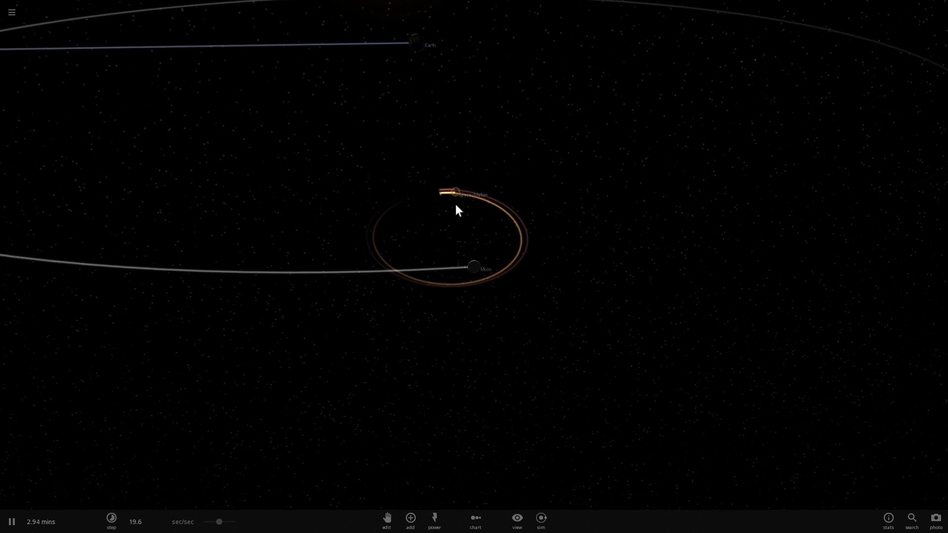
double_click(452, 181)
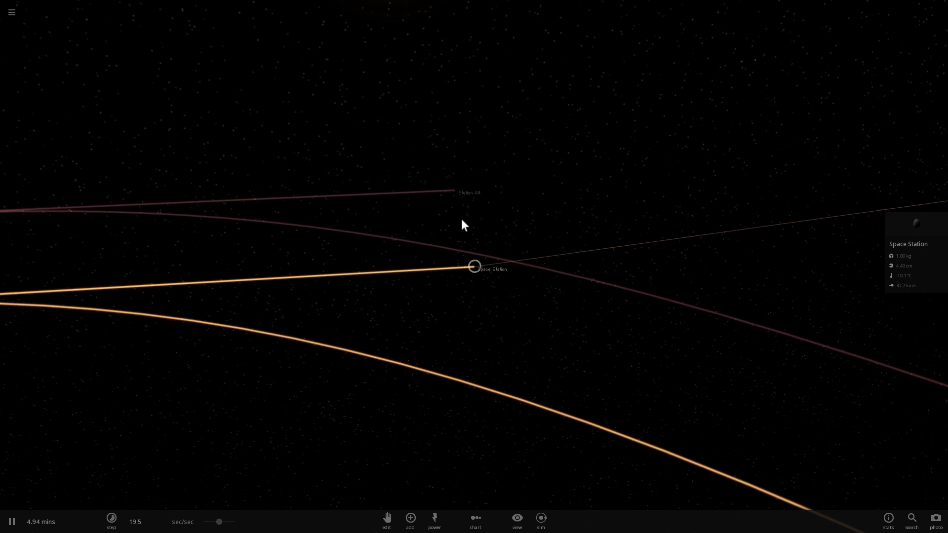
scroll(467, 231, "down", 5)
left_click_drag(550, 254, 553, 227)
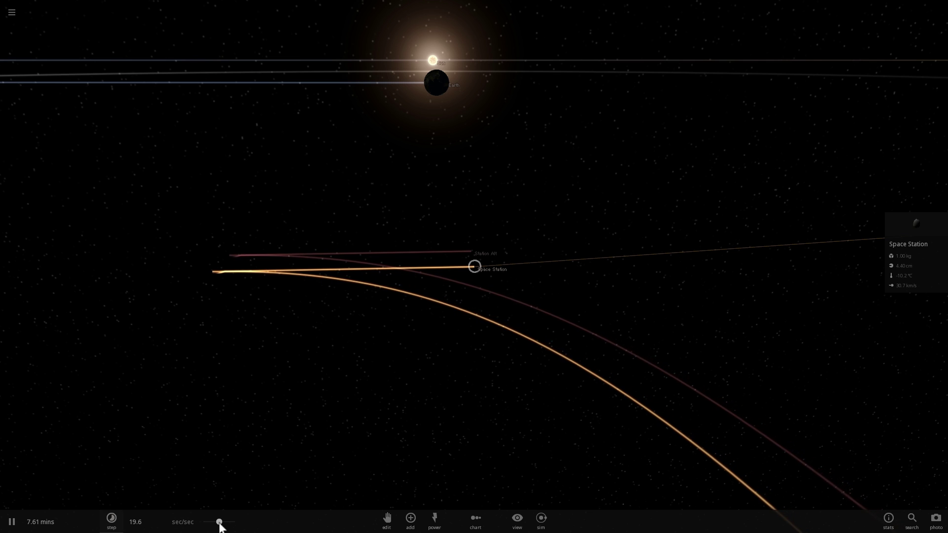
Show Station Alt's details and raise the simulation speed to 31.7 sec/sec
left_click(543, 263)
scroll(471, 269, "down", 5)
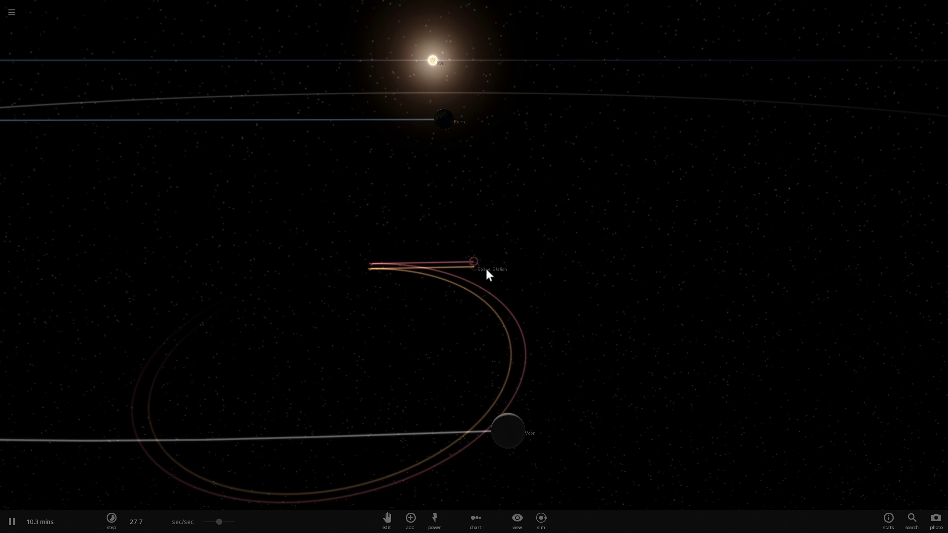
scroll(486, 268, "up", 5)
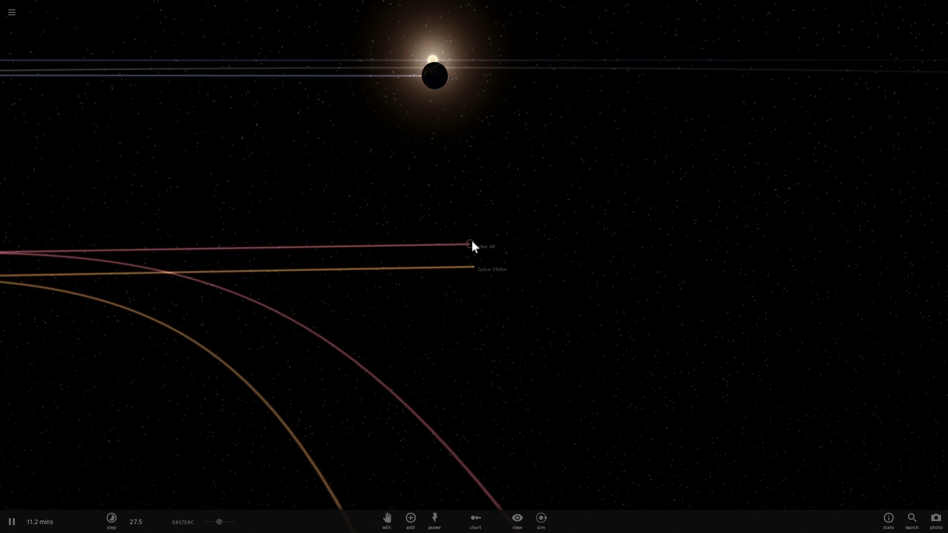
left_click(472, 247)
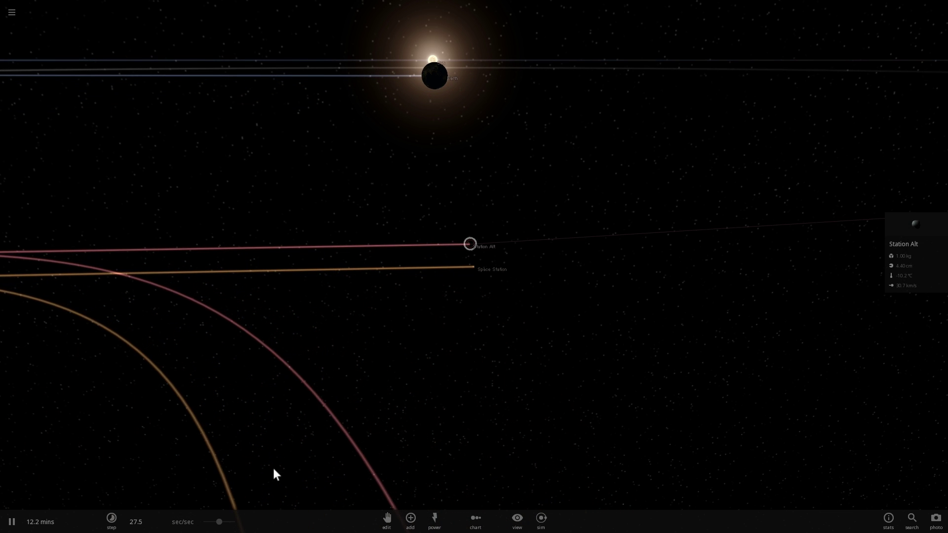
left_click(220, 522)
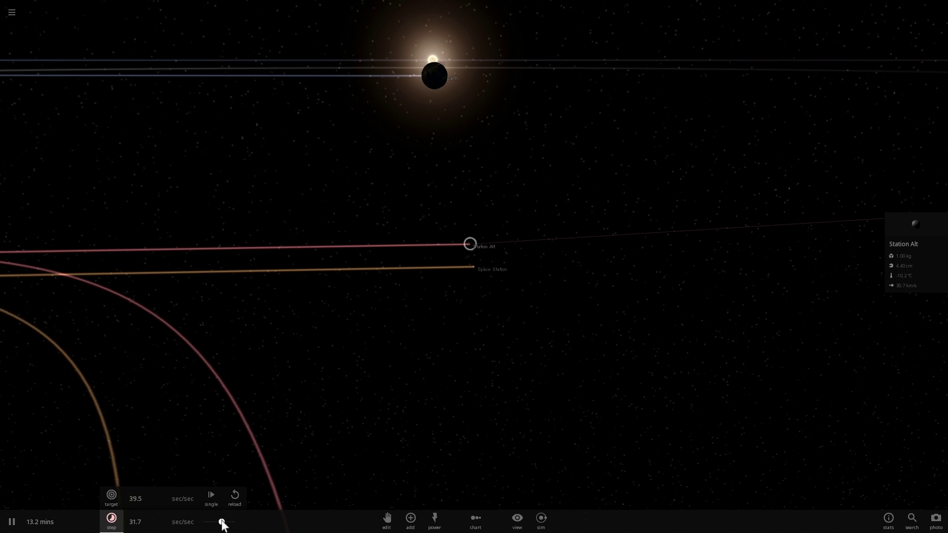
Speed time up further and follow the Space Station, orbiting the view to bring the Moon in
left_click_drag(223, 522, 232, 518)
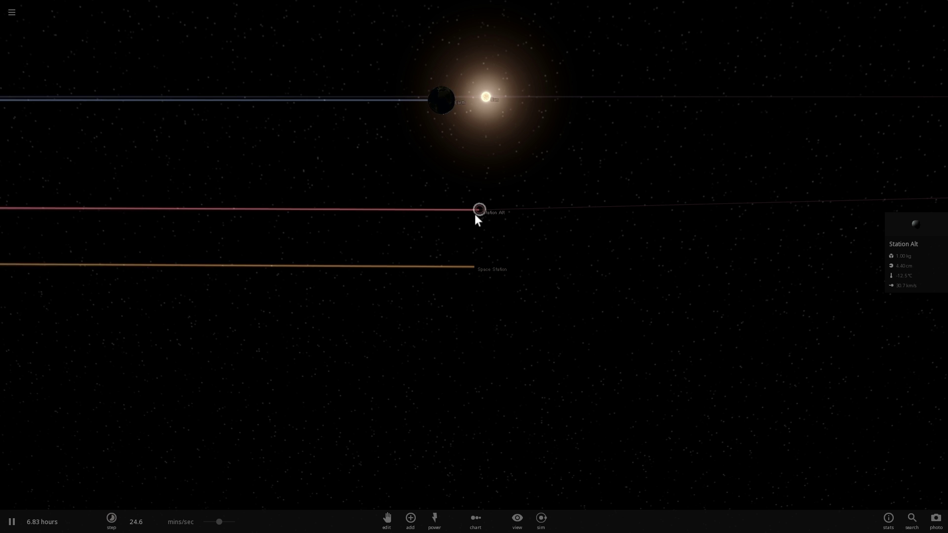
left_click(474, 267)
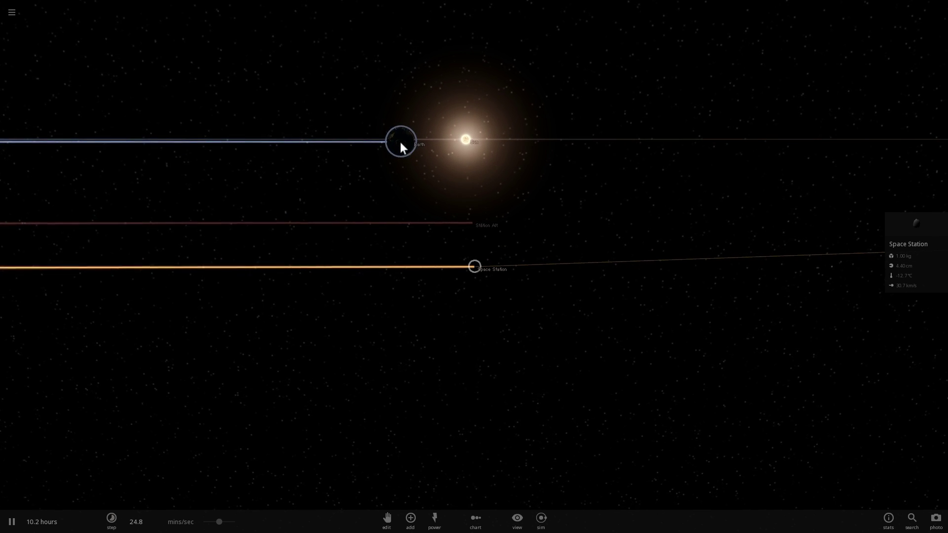
left_click_drag(441, 239, 831, 215)
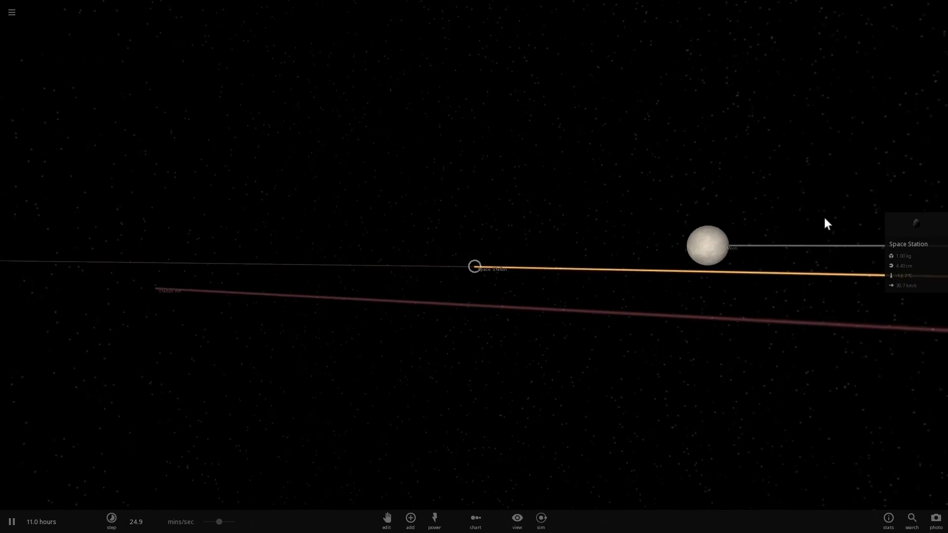
left_click_drag(576, 245, 584, 274)
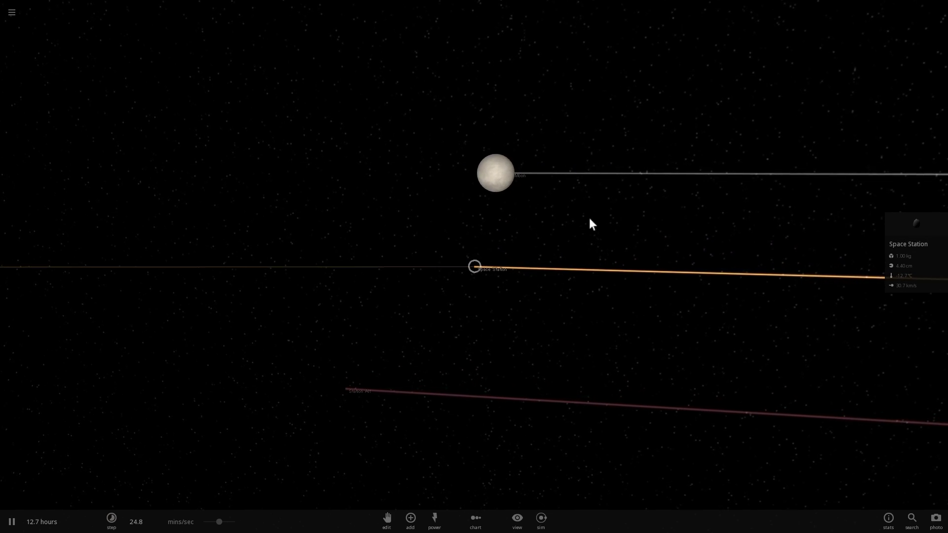
left_click_drag(492, 190, 484, 245)
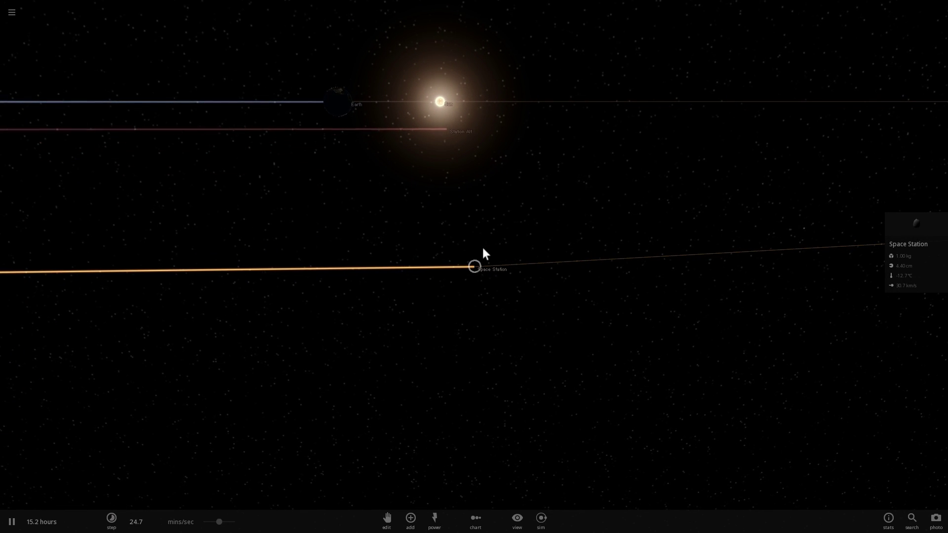
Zoom out and raise the simulation speed to 8.50 hours/sec
scroll(480, 269, "down", 3)
left_click_drag(480, 268, 481, 311)
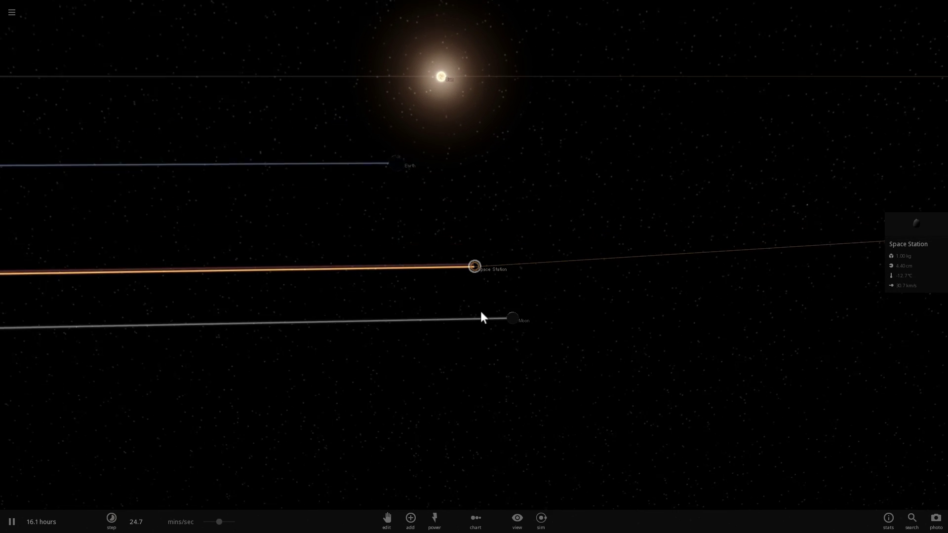
left_click_drag(224, 521, 217, 522)
mouse_move(223, 522)
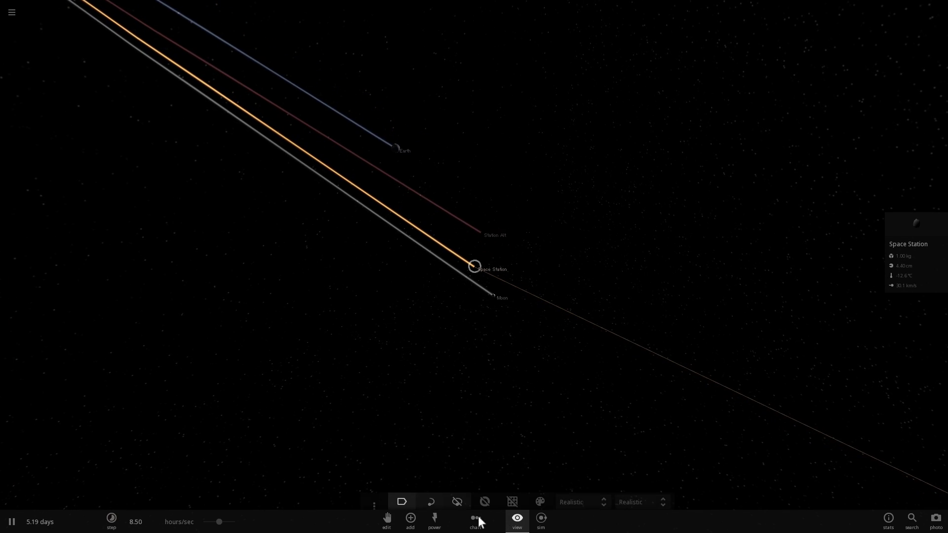
Turn on Orbits and view the Moon's and both stations' ellipses around Earth from a flattened angle
left_click(449, 497)
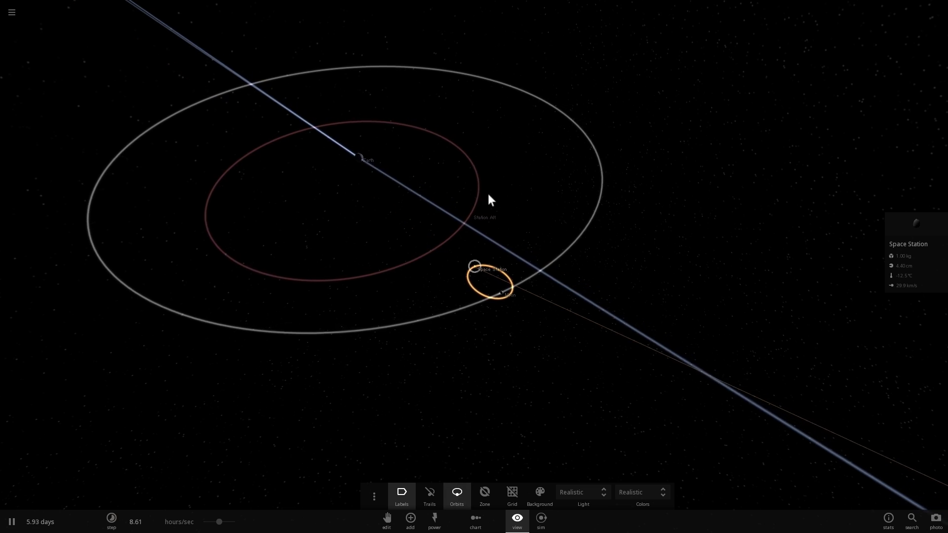
left_click_drag(535, 195, 475, 185)
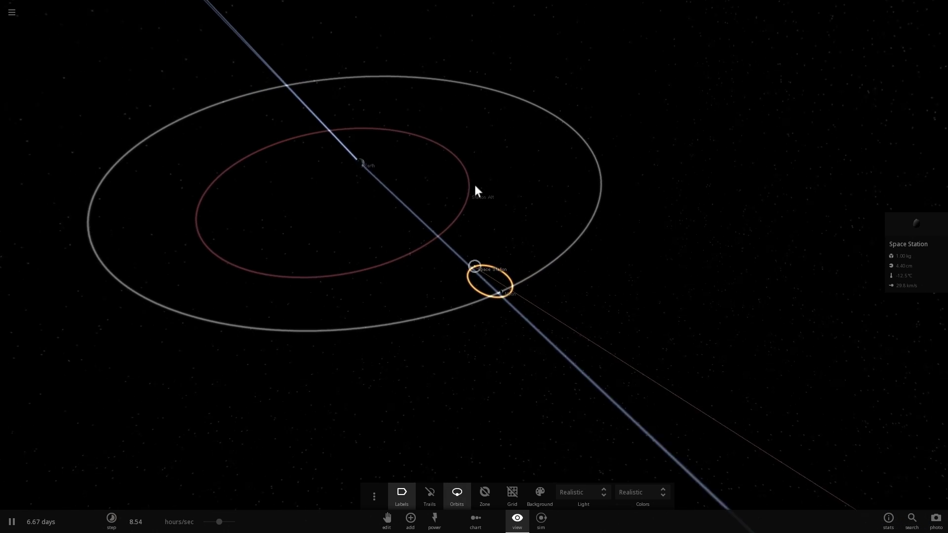
scroll(492, 212, "up", 2)
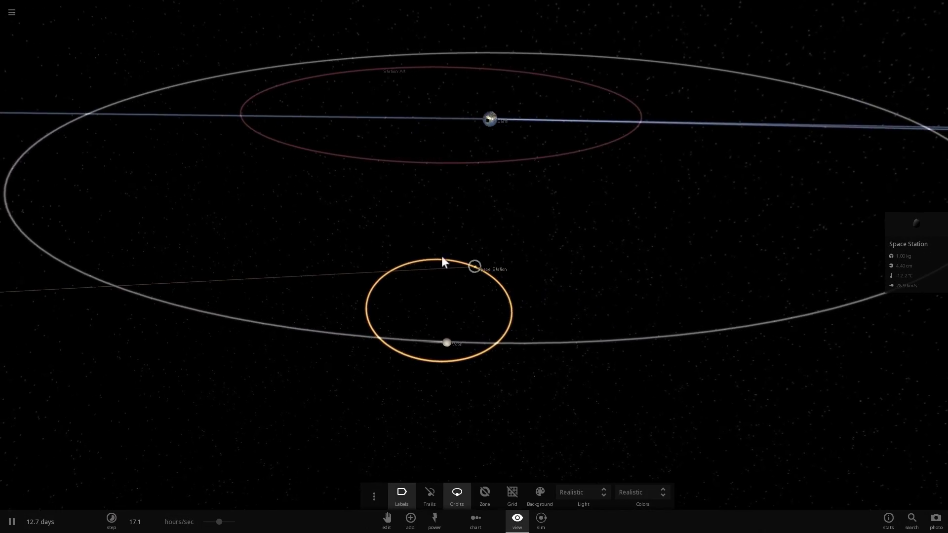
scroll(563, 306, "down", 5)
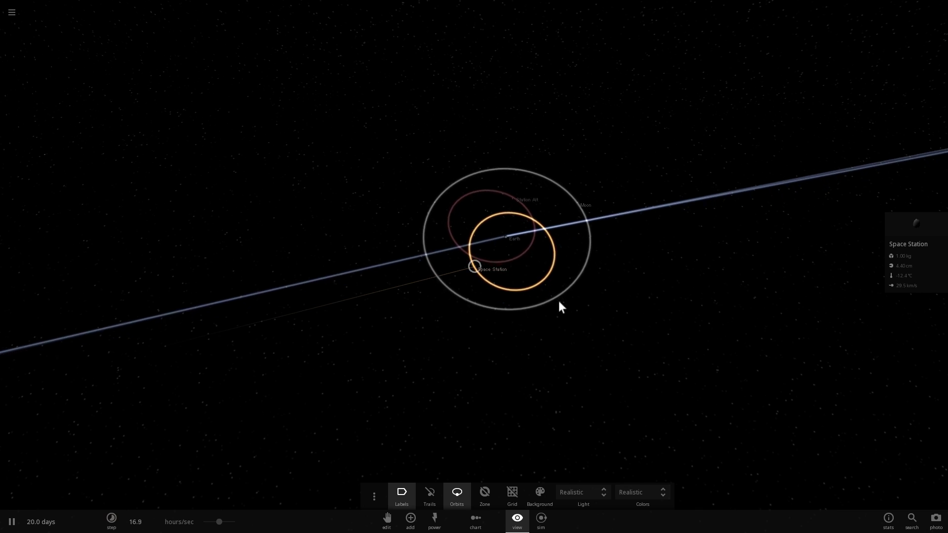
scroll(543, 260, "up", 5)
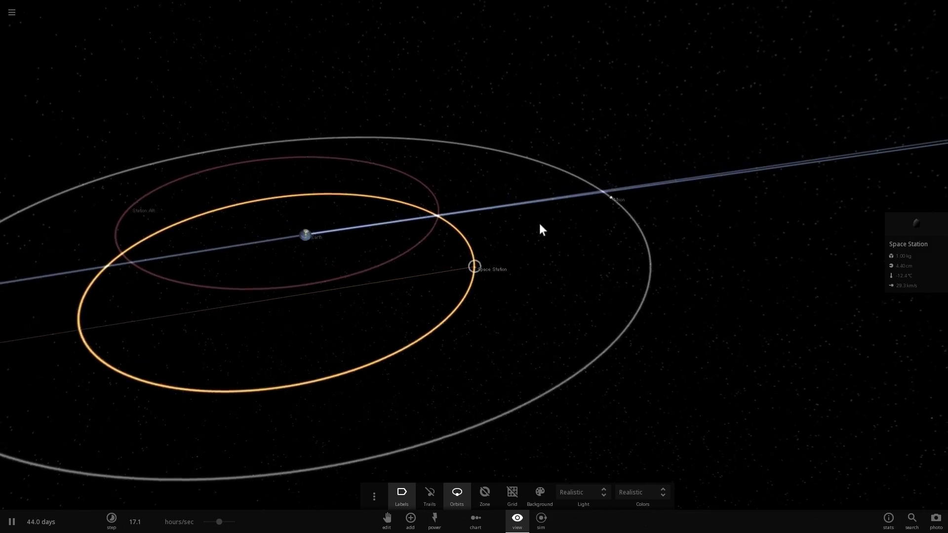
left_click_drag(555, 221, 638, 259)
scroll(635, 255, "down", 5)
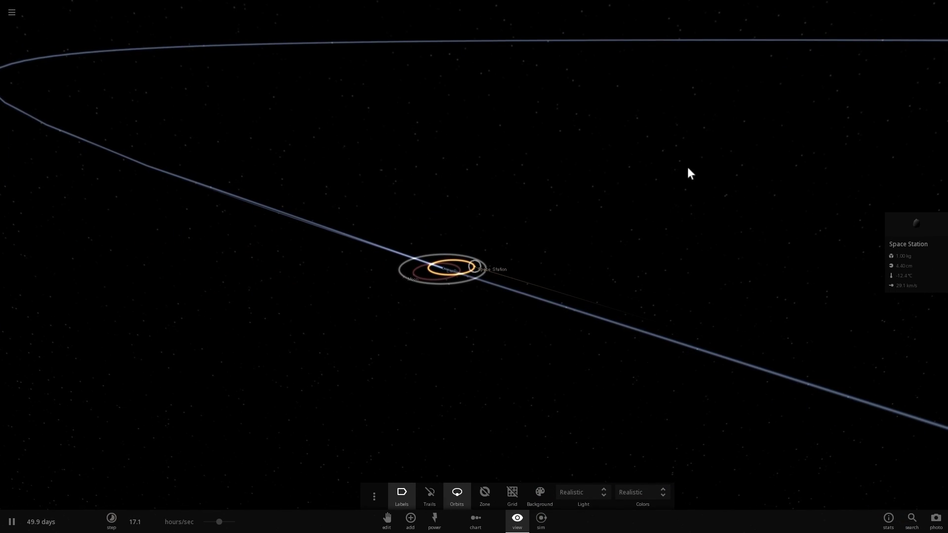
Deselect the Space Station, focus the camera on Earth and zoom in close
scroll(601, 235, "up", 10)
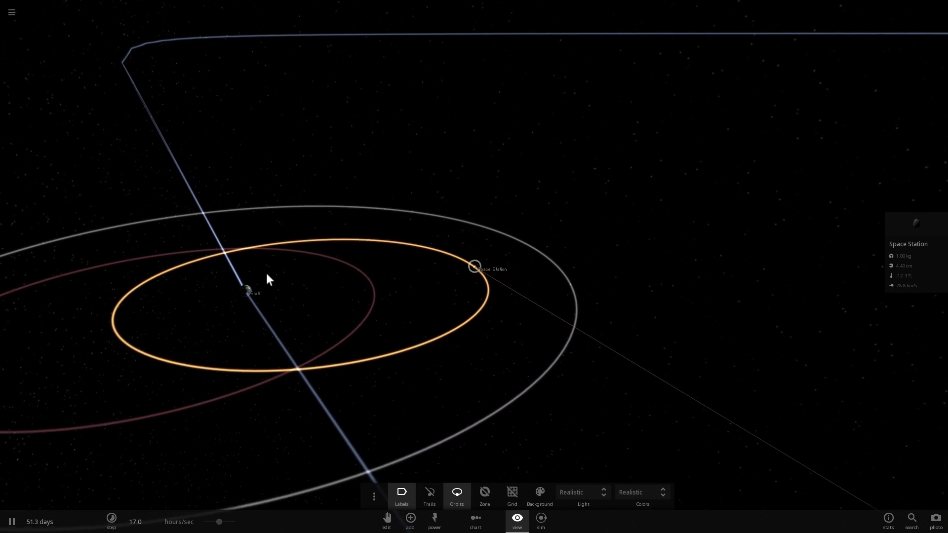
left_click(284, 328)
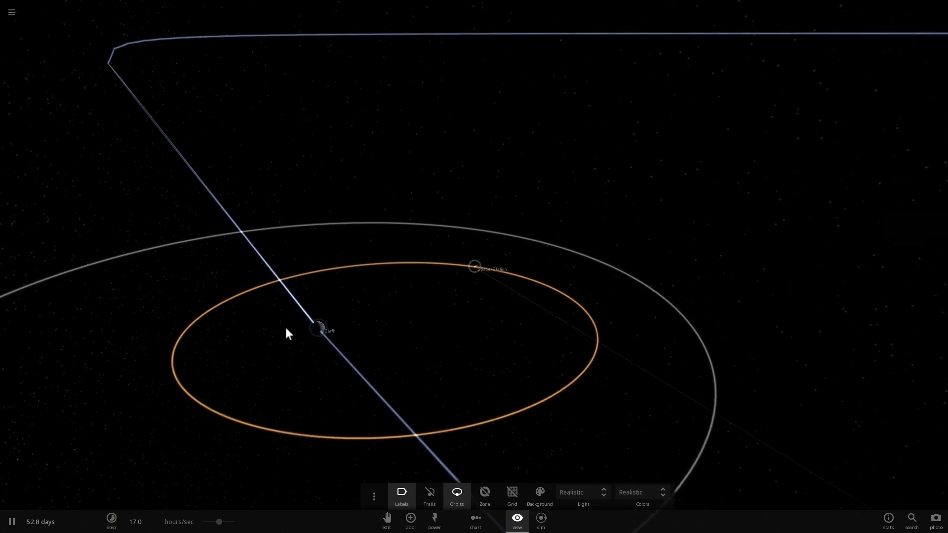
left_click(357, 334)
scroll(543, 316, "up", 5)
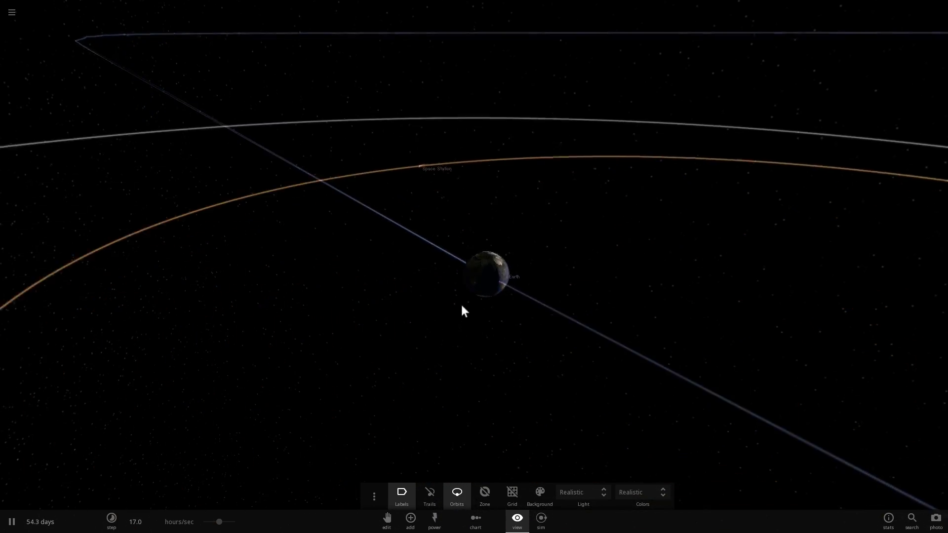
scroll(475, 284, "up", 10)
right_click_drag(493, 255, 36, 259)
scroll(513, 250, "down", 10)
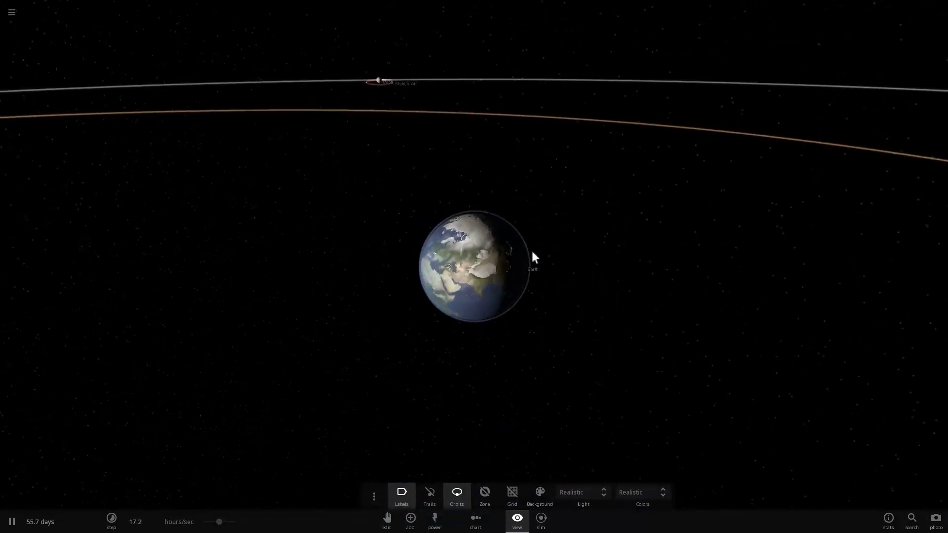
right_click_drag(532, 251, 508, 237)
scroll(499, 262, "down", 5)
scroll(499, 262, "up", 2)
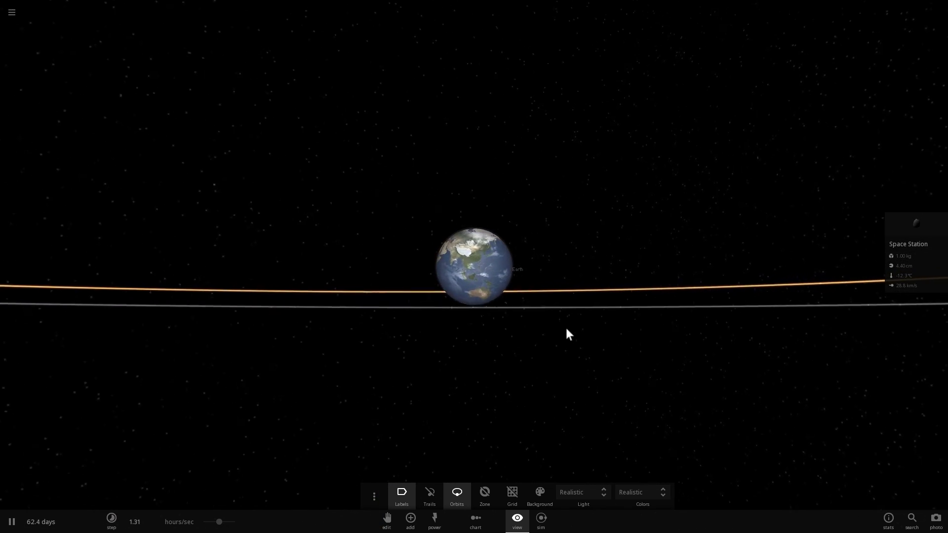
scroll(557, 320, "down", 3)
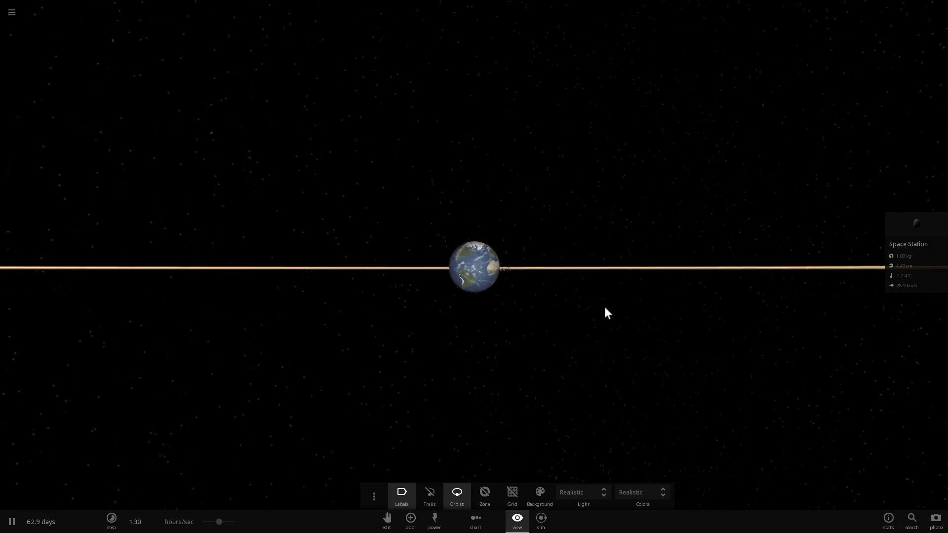
Turn the view around Earth so the Americas face forward, with the orbits and Sun visible
left_click_drag(539, 308, 611, 301)
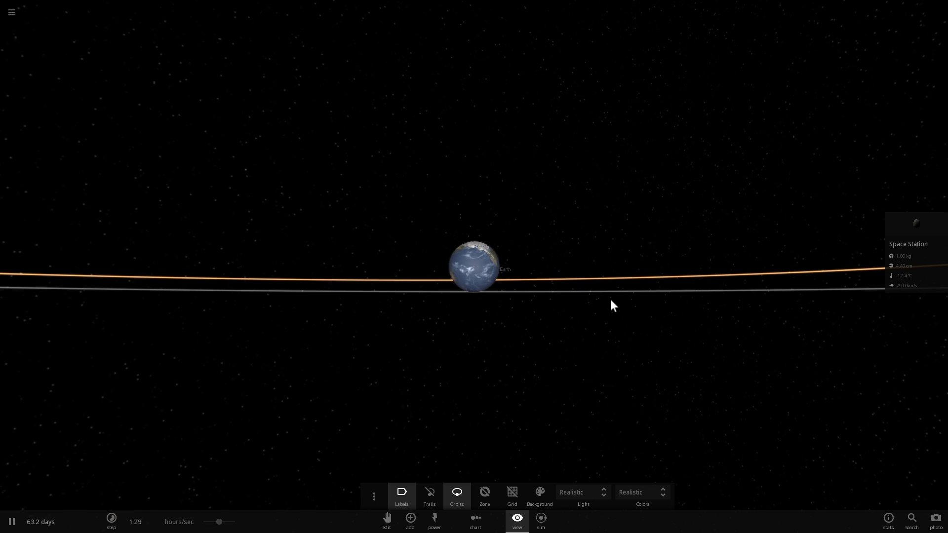
scroll(610, 299, "down", 10)
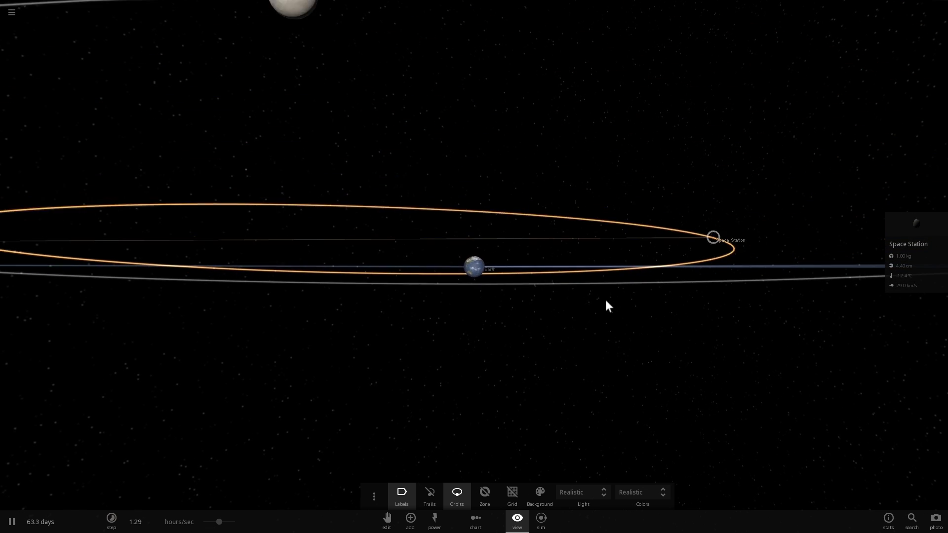
left_click_drag(610, 308, 857, 345)
scroll(630, 304, "down", 3)
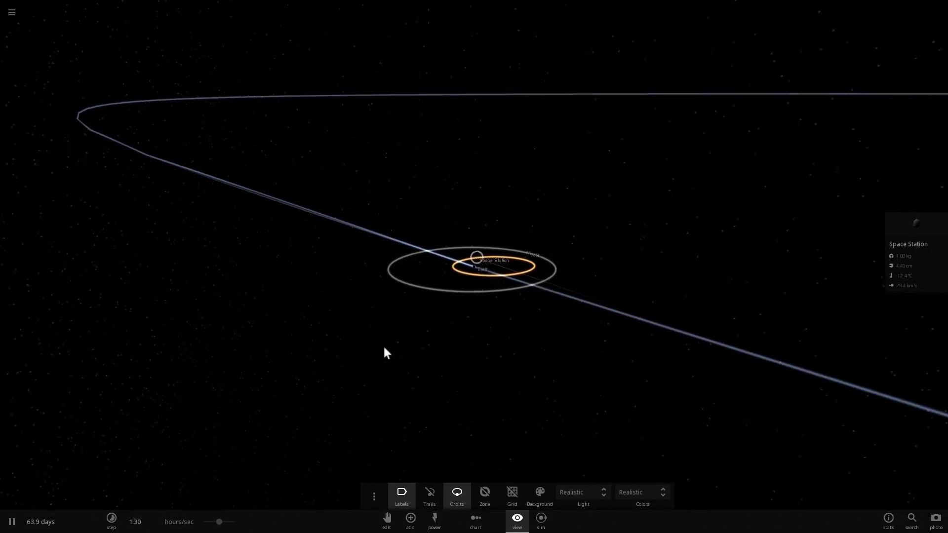
left_click_drag(385, 348, 858, 286)
scroll(495, 328, "up", 10)
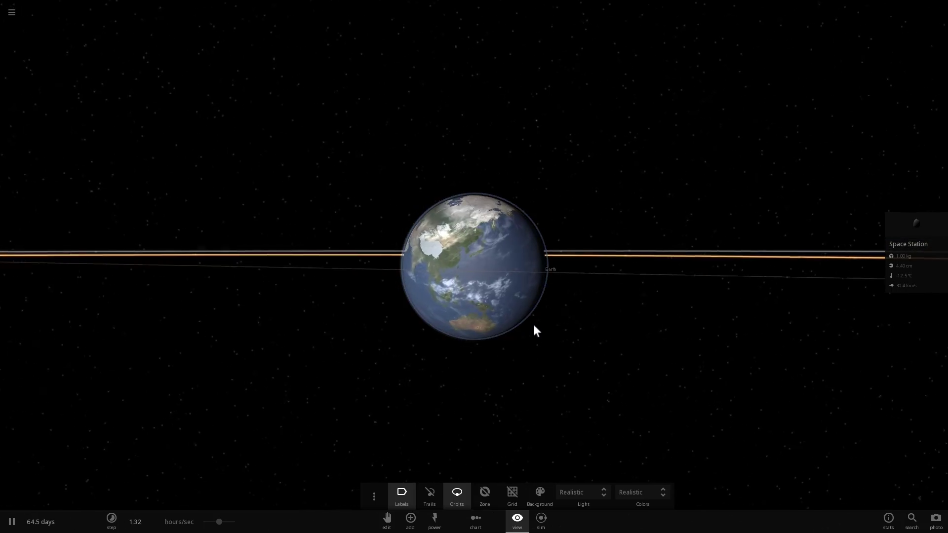
left_click_drag(536, 330, 597, 330)
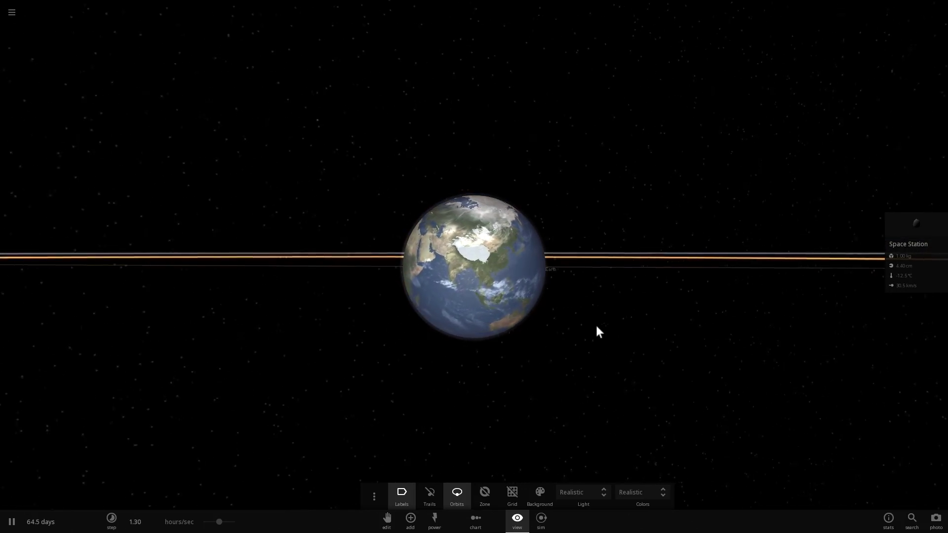
scroll(597, 330, "up", 5)
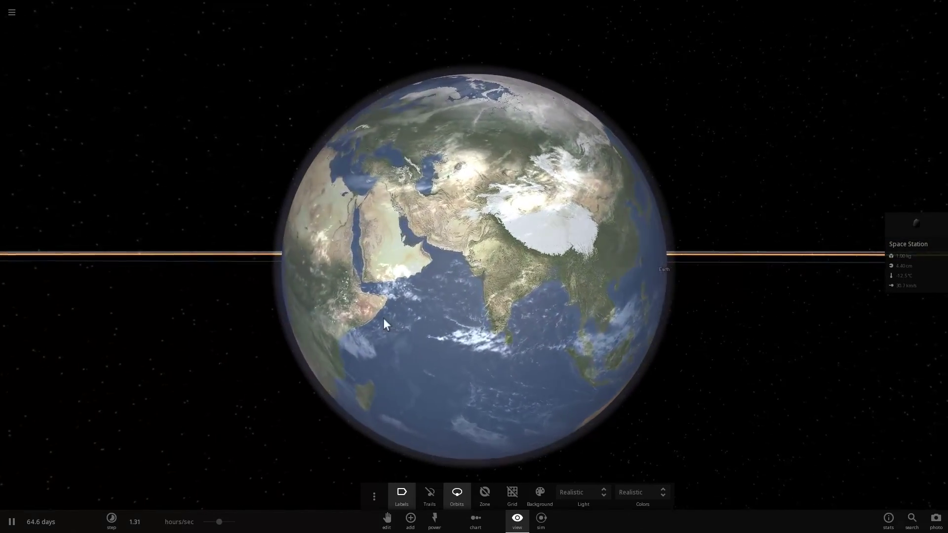
left_click_drag(384, 320, 539, 337)
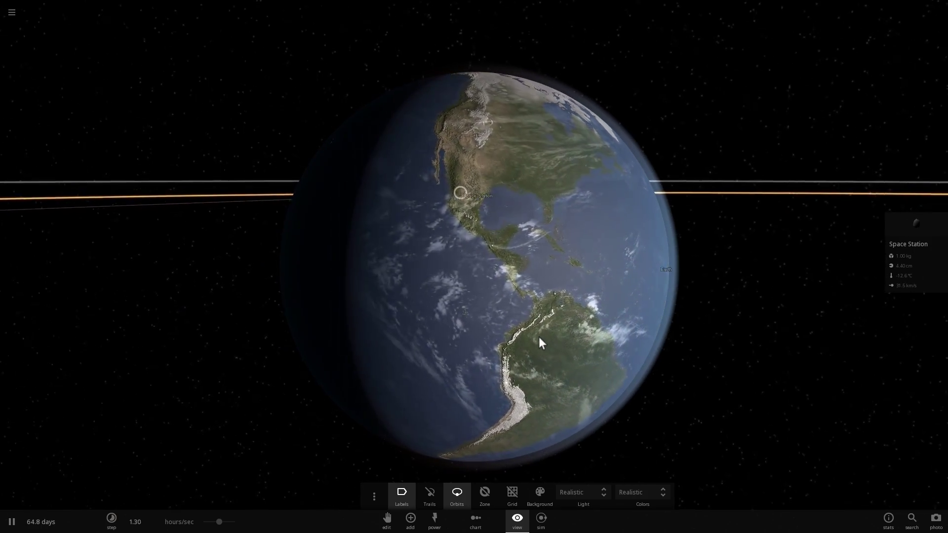